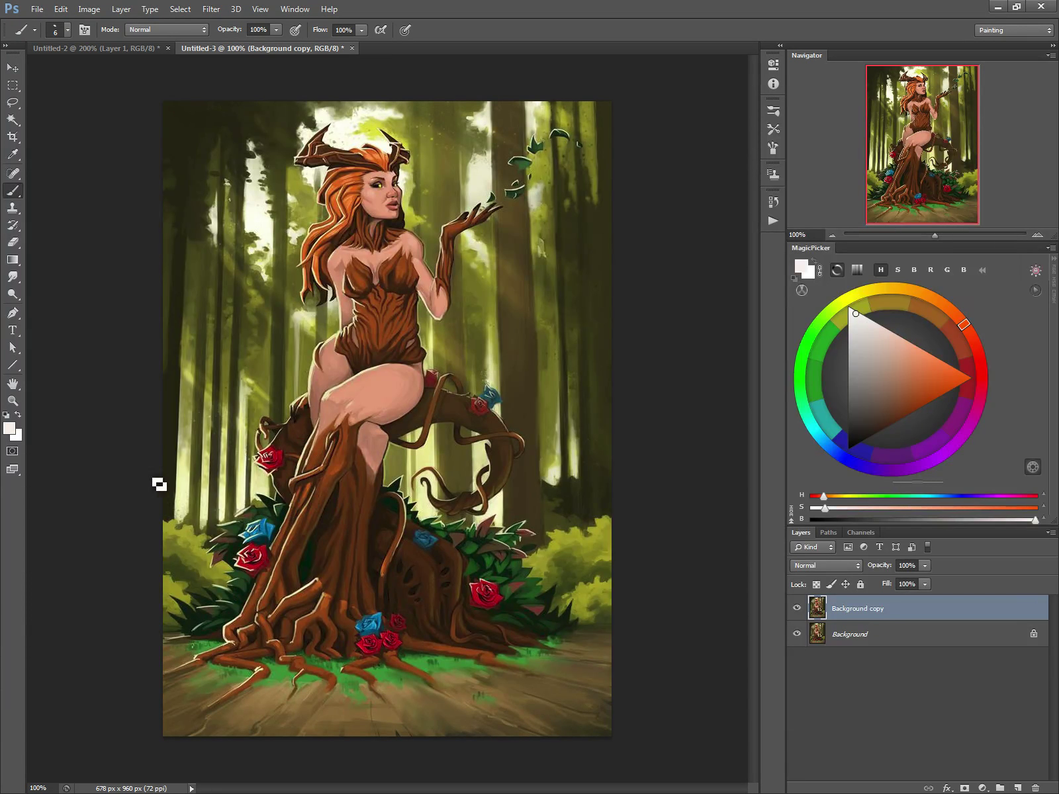
Step: Trace the woman, plants and ground with the Lasso tool, and invert the selection to target the forest background
left_click(13, 103)
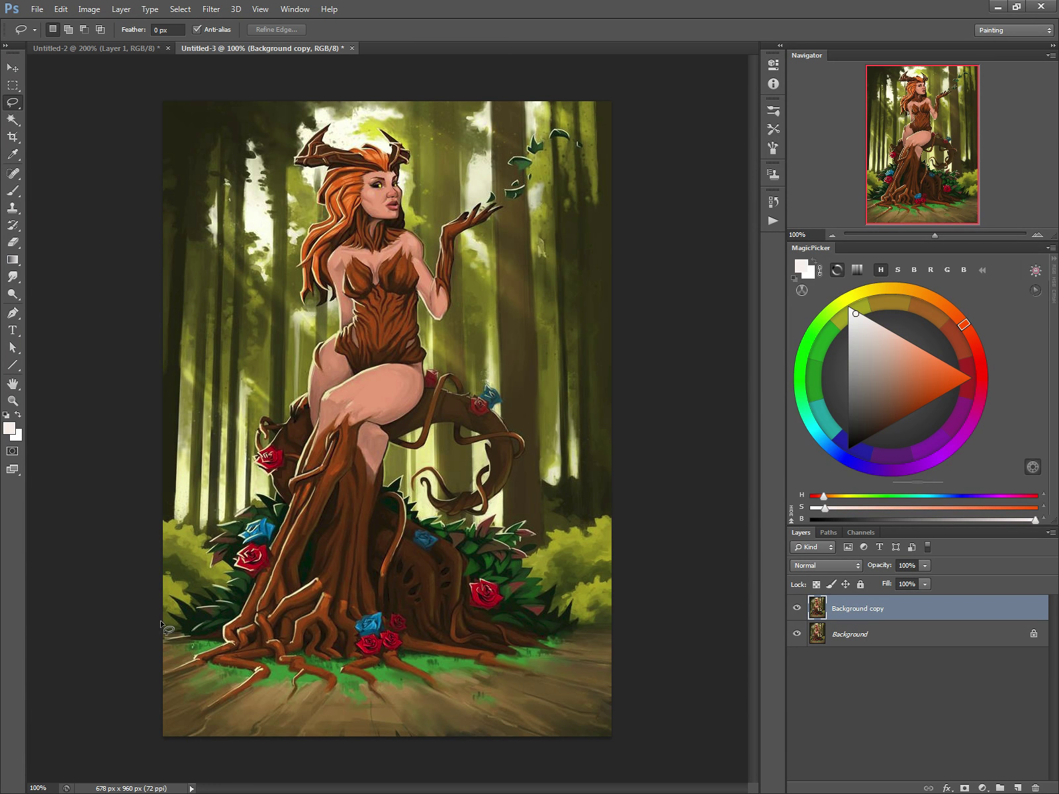
mouse_move(161, 629)
left_mouse_down()
mouse_move(183, 633)
mouse_move(169, 603)
mouse_move(202, 612)
mouse_move(227, 583)
mouse_move(210, 568)
mouse_move(225, 533)
mouse_move(274, 496)
mouse_move(256, 440)
mouse_move(266, 423)
mouse_move(285, 429)
mouse_move(306, 400)
mouse_move(328, 342)
mouse_move(334, 317)
mouse_move(321, 294)
mouse_move(306, 298)
mouse_move(299, 257)
mouse_move(324, 219)
mouse_move(322, 168)
mouse_move(299, 171)
mouse_move(296, 159)
mouse_move(331, 123)
mouse_move(347, 158)
mouse_move(384, 153)
mouse_move(381, 130)
mouse_move(405, 154)
mouse_move(409, 220)
mouse_move(428, 269)
mouse_move(445, 228)
mouse_move(503, 203)
mouse_move(466, 241)
mouse_move(443, 330)
mouse_move(427, 311)
mouse_move(432, 356)
mouse_move(437, 372)
mouse_move(475, 377)
mouse_move(533, 449)
mouse_move(506, 497)
mouse_move(462, 521)
mouse_move(427, 491)
mouse_move(484, 482)
mouse_move(455, 442)
mouse_move(409, 477)
mouse_move(464, 528)
mouse_move(544, 530)
mouse_move(635, 746)
mouse_move(267, 754)
mouse_move(125, 689)
left_mouse_up()
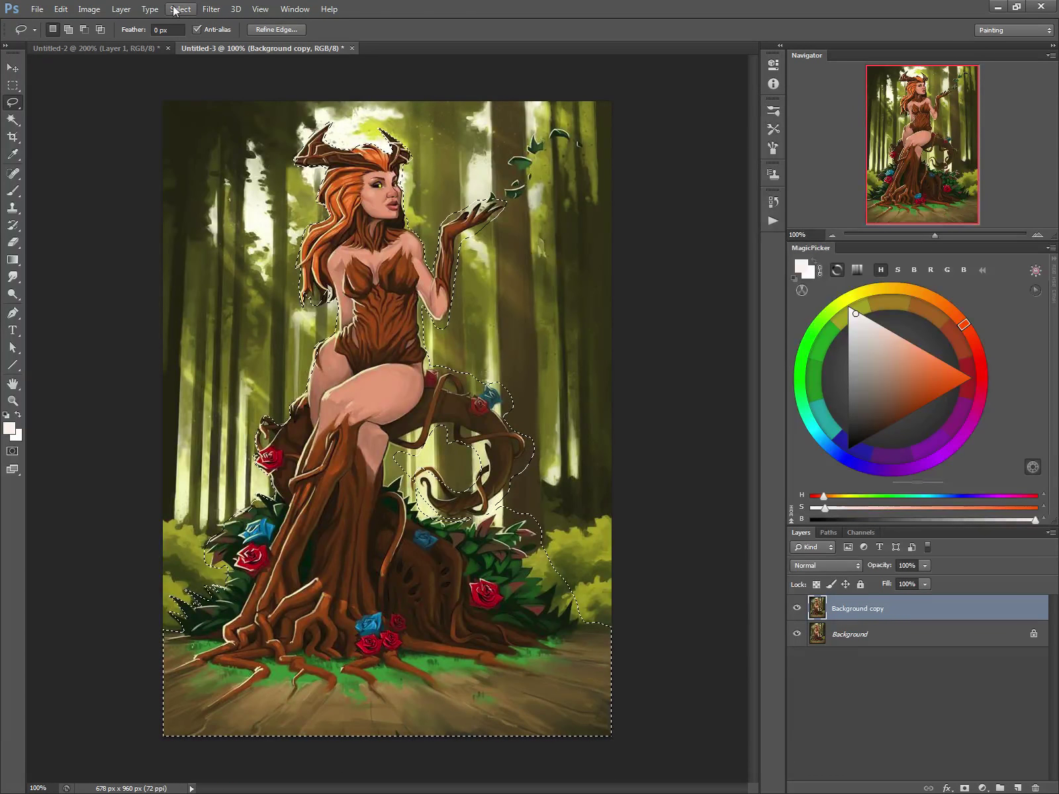
left_click(149, 8)
mouse_move(182, 9)
left_click(168, 62)
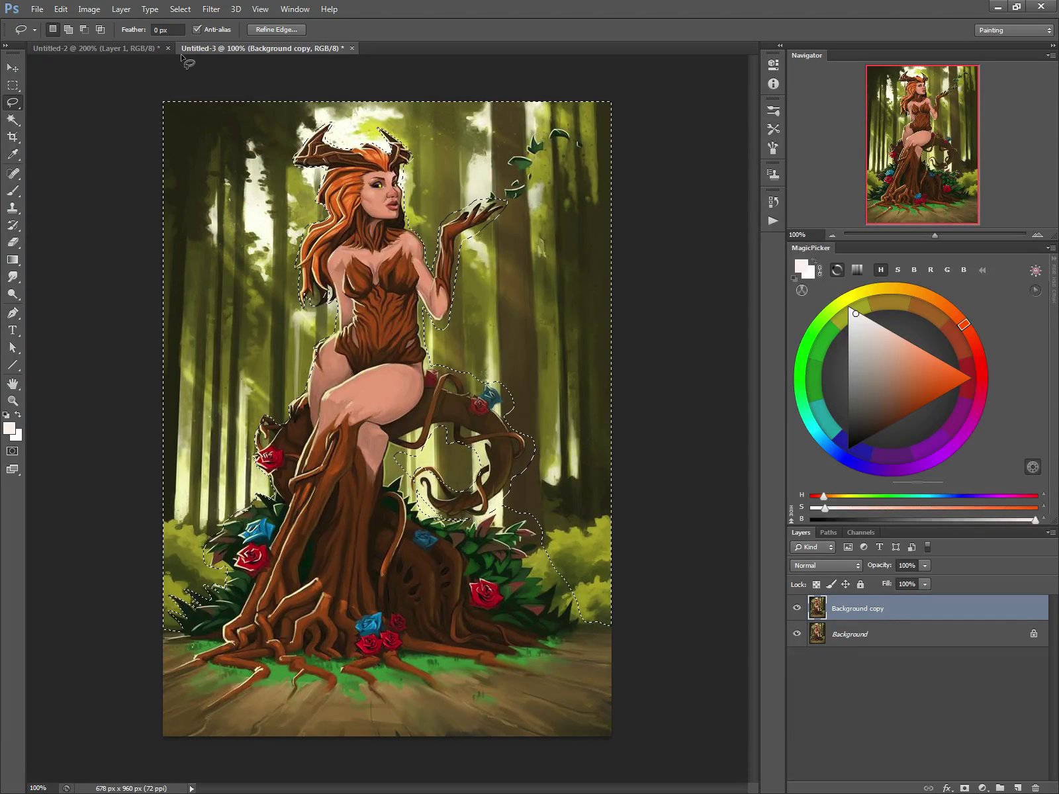
Step: Reduce the saturation of the selected forest background with Hue/Saturation and deselect
key("ctrl+u")
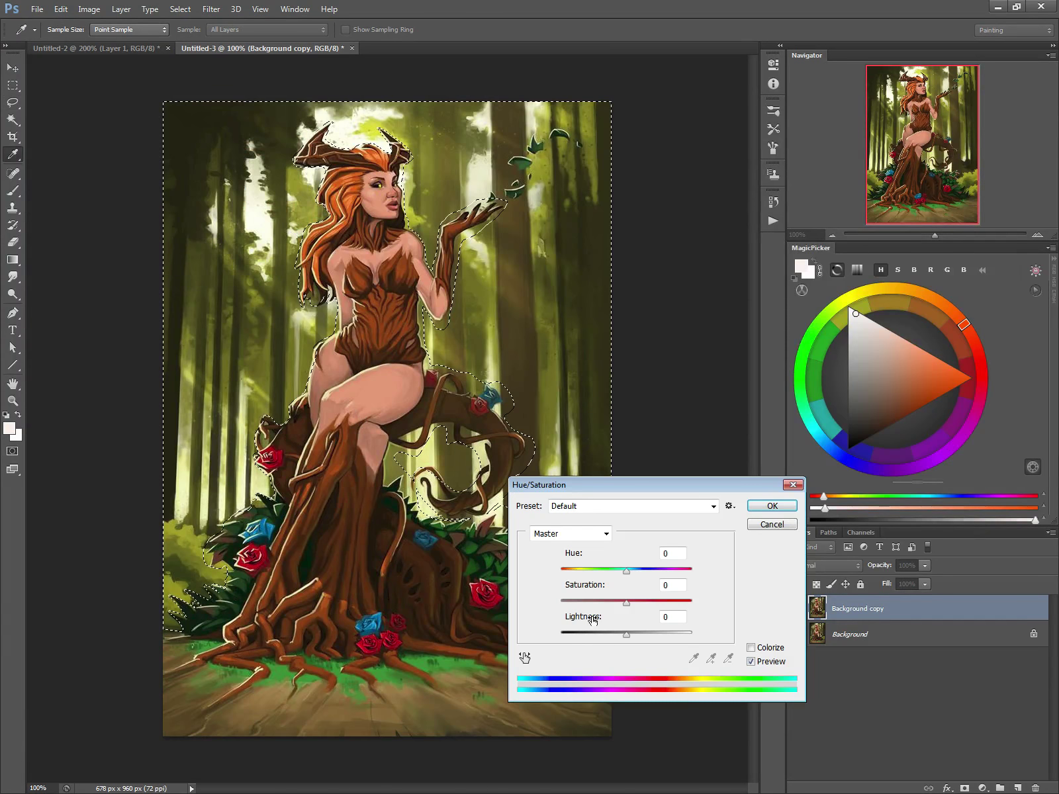
left_click_drag(611, 604, 600, 604)
left_click(750, 503)
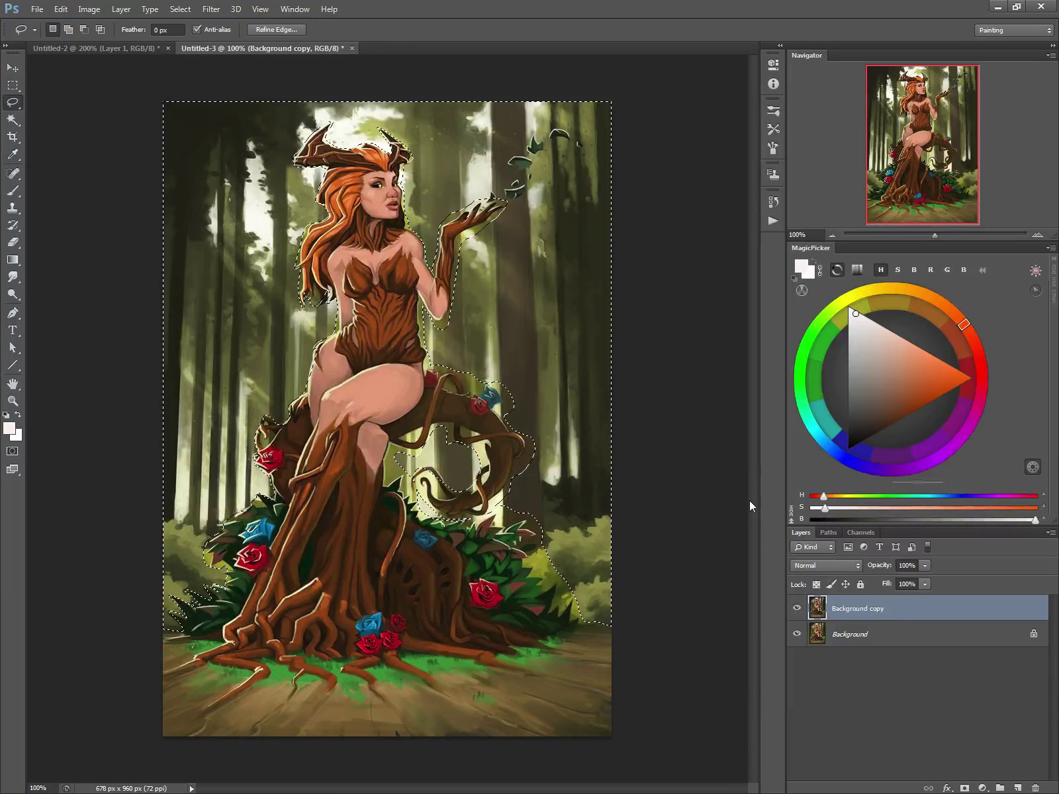
left_click(255, 435)
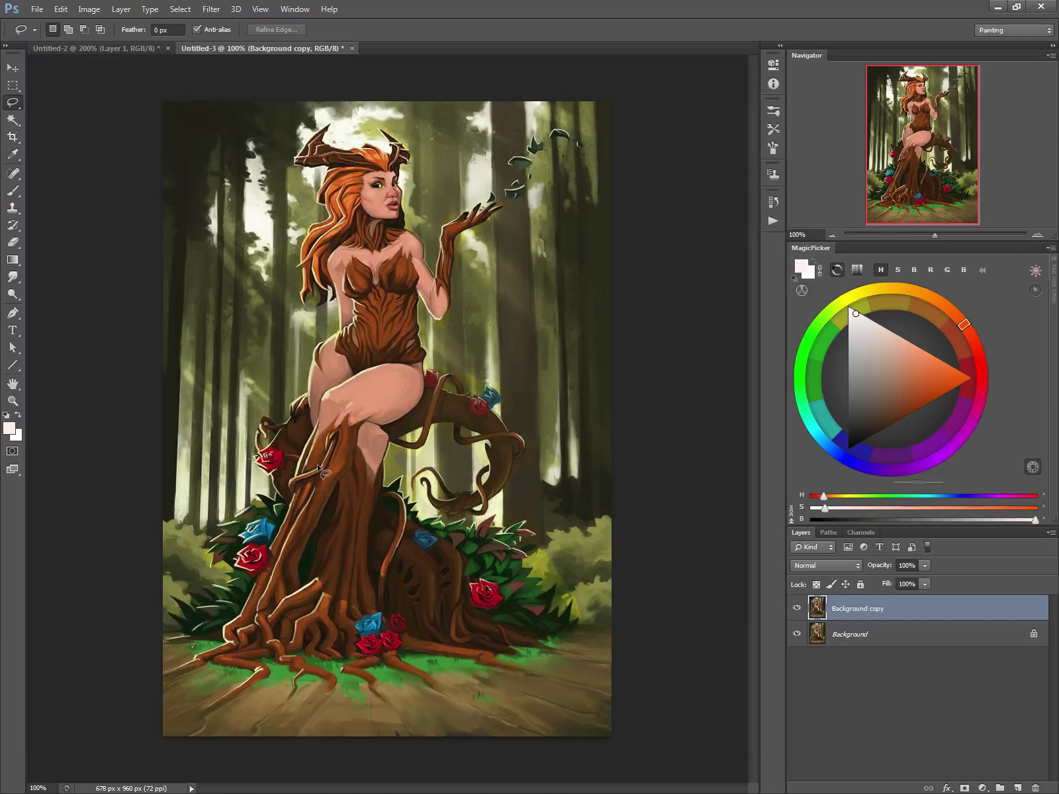
Step: Add a new layer and brush bright red flow lines along the legs, roots and curling branch
key("ctrl+shift+n")
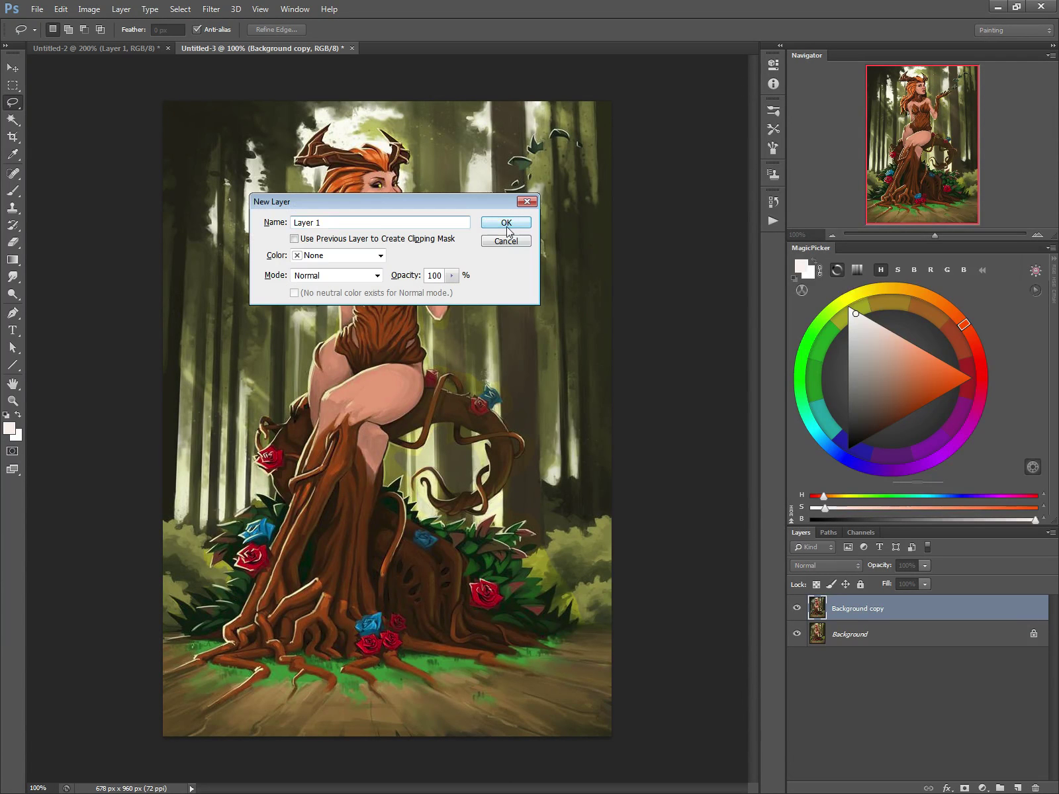
left_click(506, 222)
key("b")
left_click(980, 369)
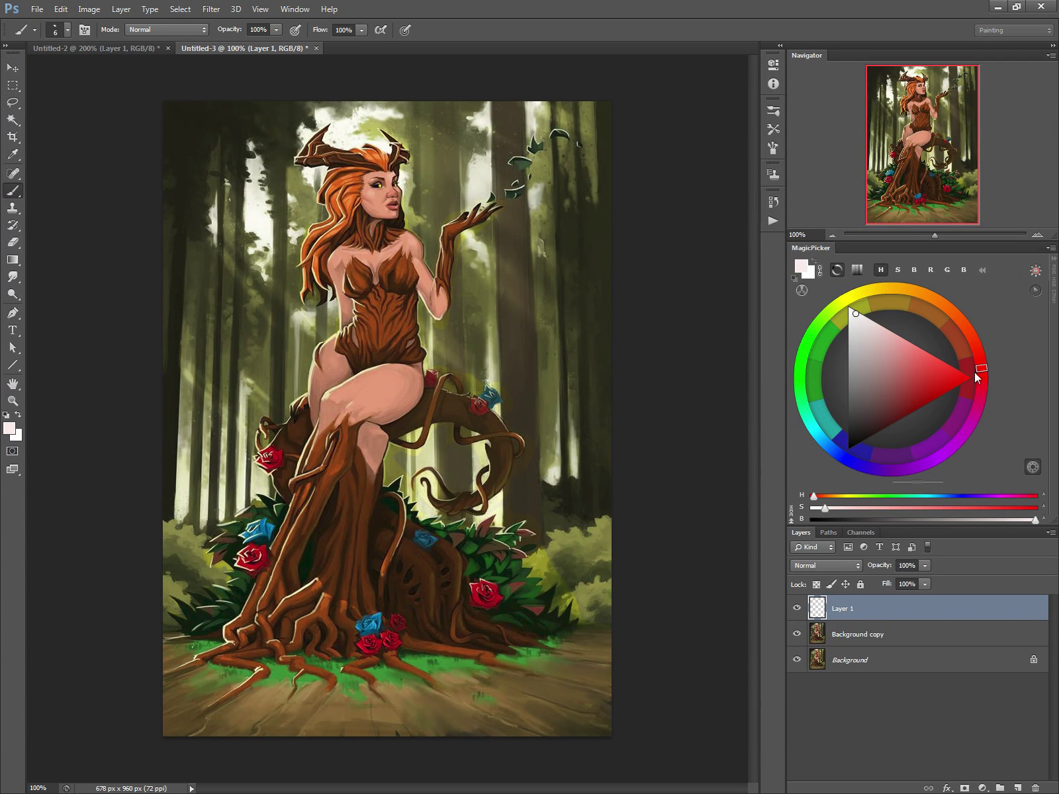
left_click(972, 378)
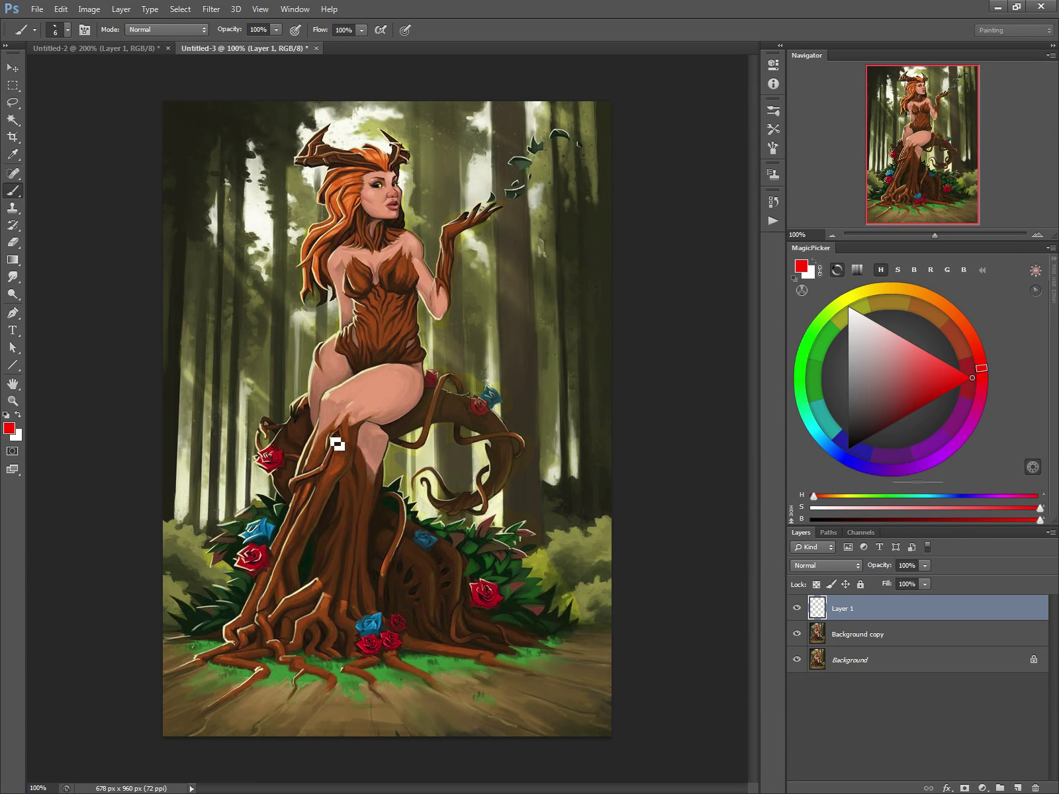
left_click_drag(333, 453, 244, 655)
mouse_move(335, 457)
left_mouse_down()
mouse_move(245, 663)
mouse_move(161, 678)
left_mouse_up()
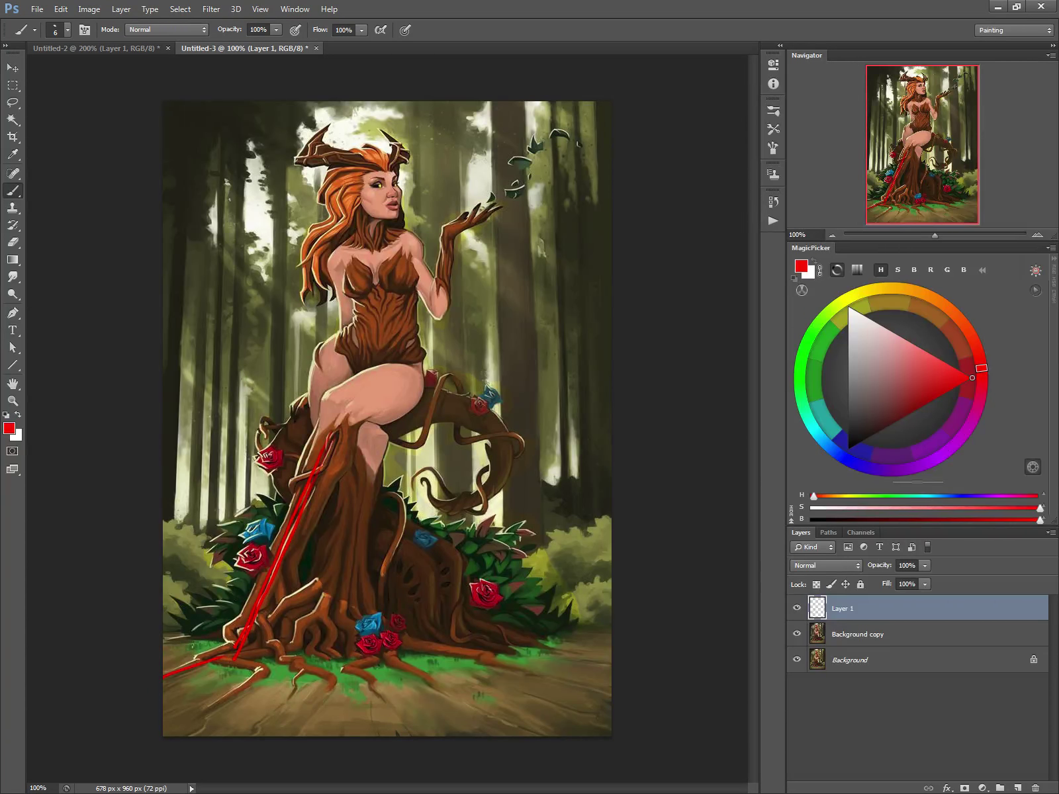
mouse_move(252, 676)
left_mouse_down()
mouse_move(273, 682)
mouse_move(180, 736)
left_mouse_up()
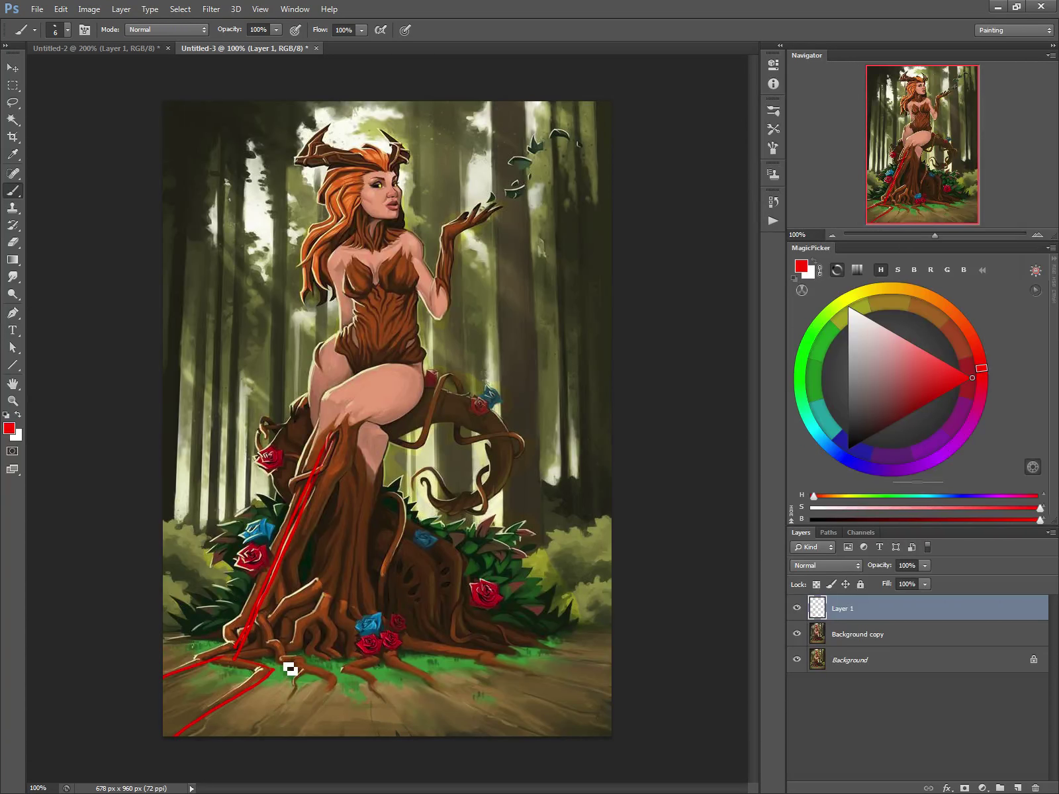
mouse_move(354, 405)
left_mouse_down()
mouse_move(405, 393)
mouse_move(507, 463)
mouse_move(430, 493)
mouse_move(381, 471)
mouse_move(304, 656)
mouse_move(338, 688)
mouse_move(354, 760)
left_mouse_up()
left_click_drag(301, 667, 290, 754)
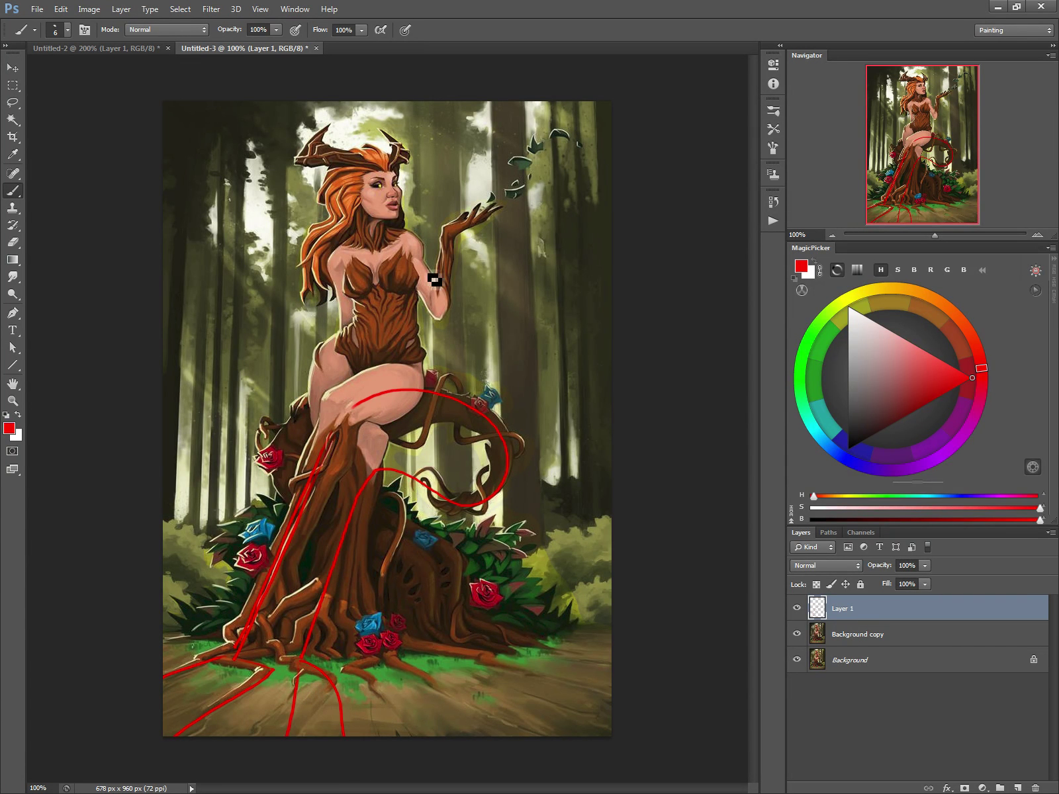
Step: Draw red direction arrows along the raised arm, horns, right-hand roots and background trees, and delete the annotation layer
mouse_move(444, 304)
left_mouse_down()
mouse_move(454, 235)
mouse_move(599, 106)
mouse_move(586, 110)
mouse_move(594, 120)
left_mouse_up()
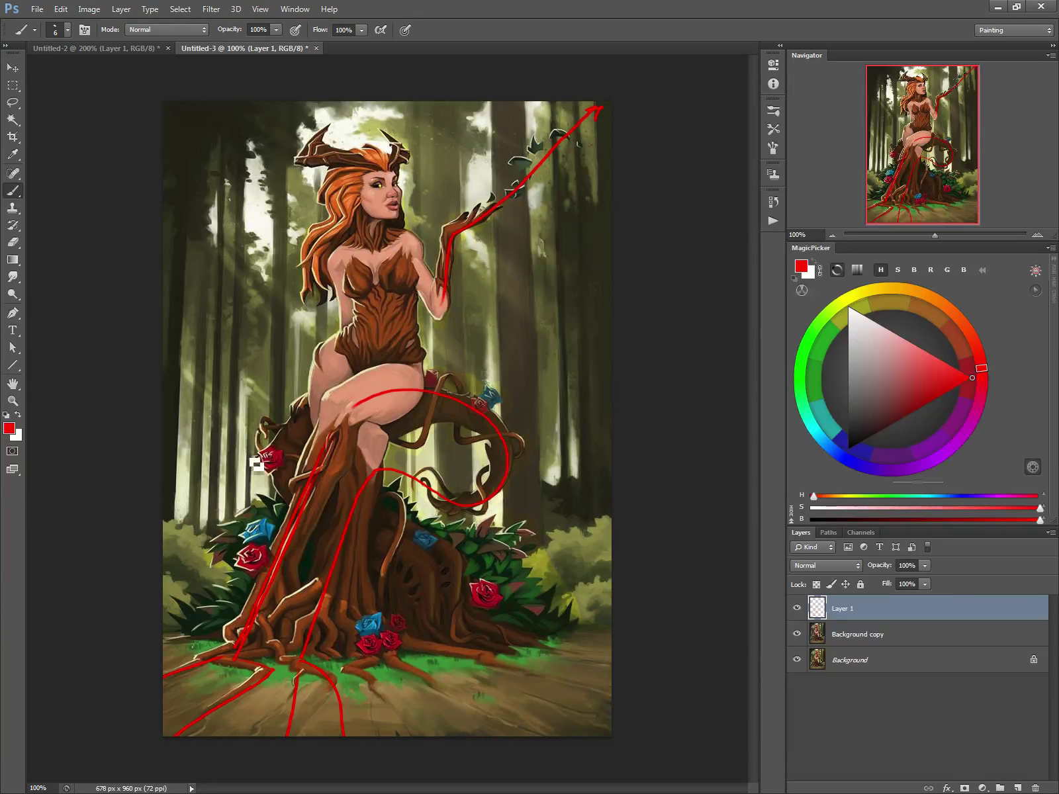
mouse_move(306, 161)
left_mouse_down()
mouse_move(341, 106)
mouse_move(342, 119)
left_mouse_up()
left_click_drag(401, 162, 381, 117)
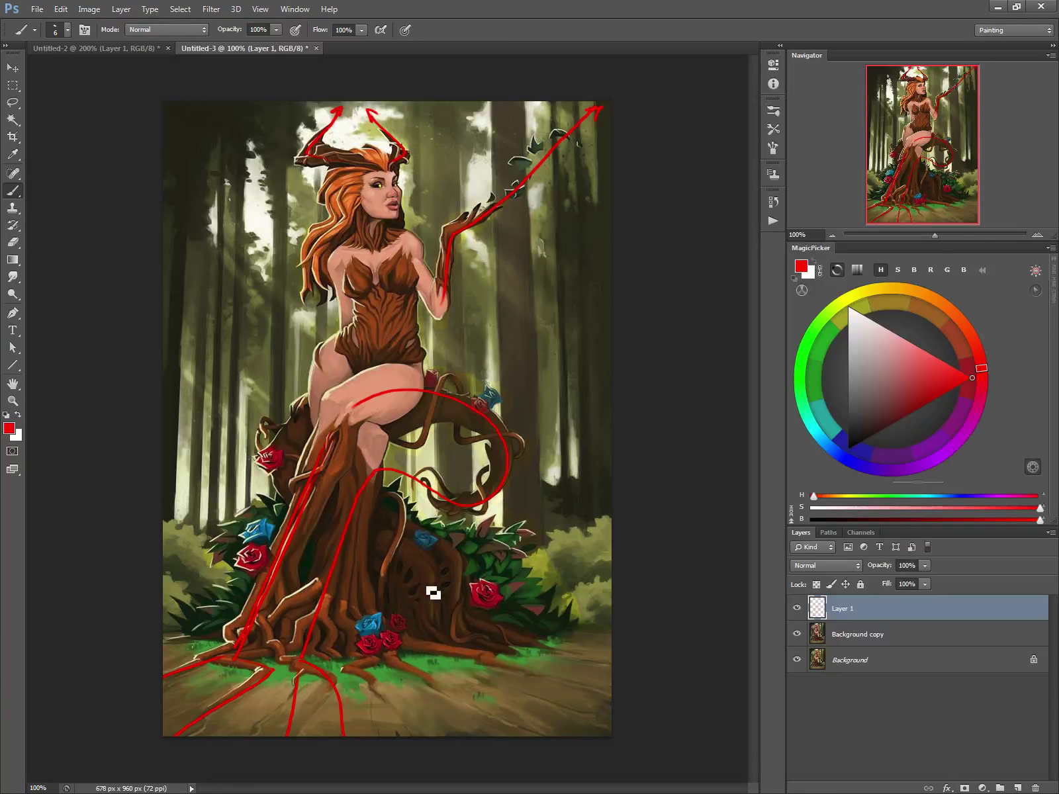
left_click_drag(417, 608, 596, 654)
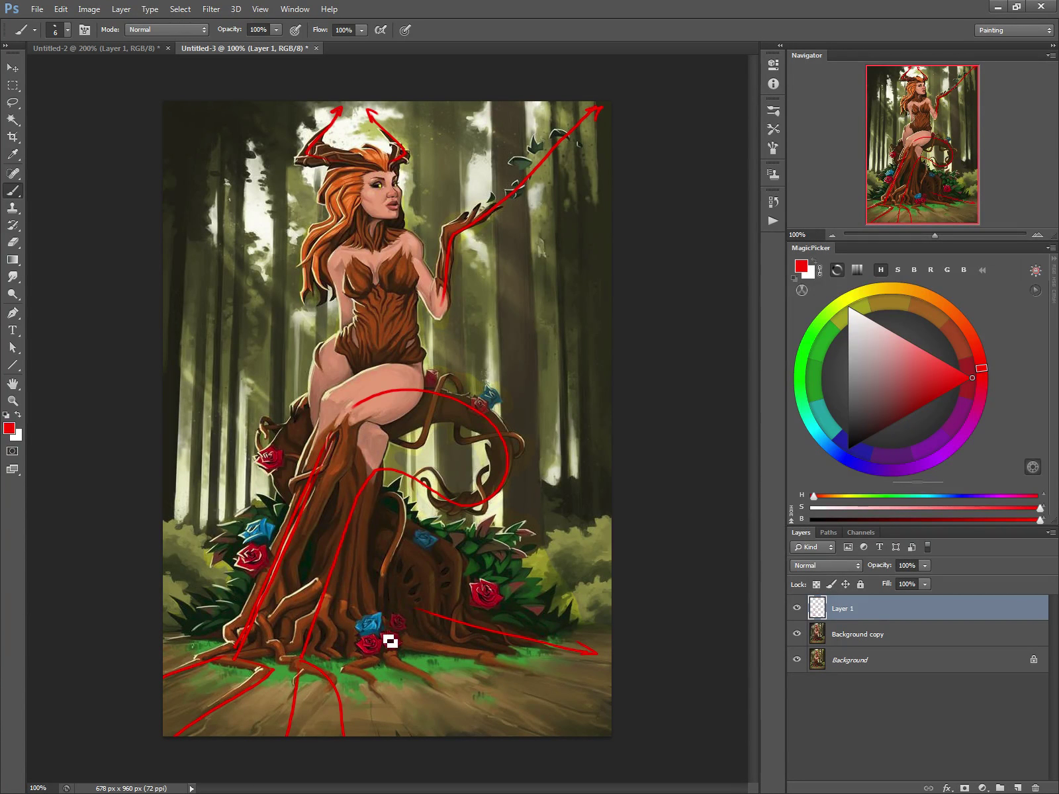
mouse_move(383, 639)
left_mouse_down()
mouse_move(549, 692)
mouse_move(516, 669)
left_mouse_up()
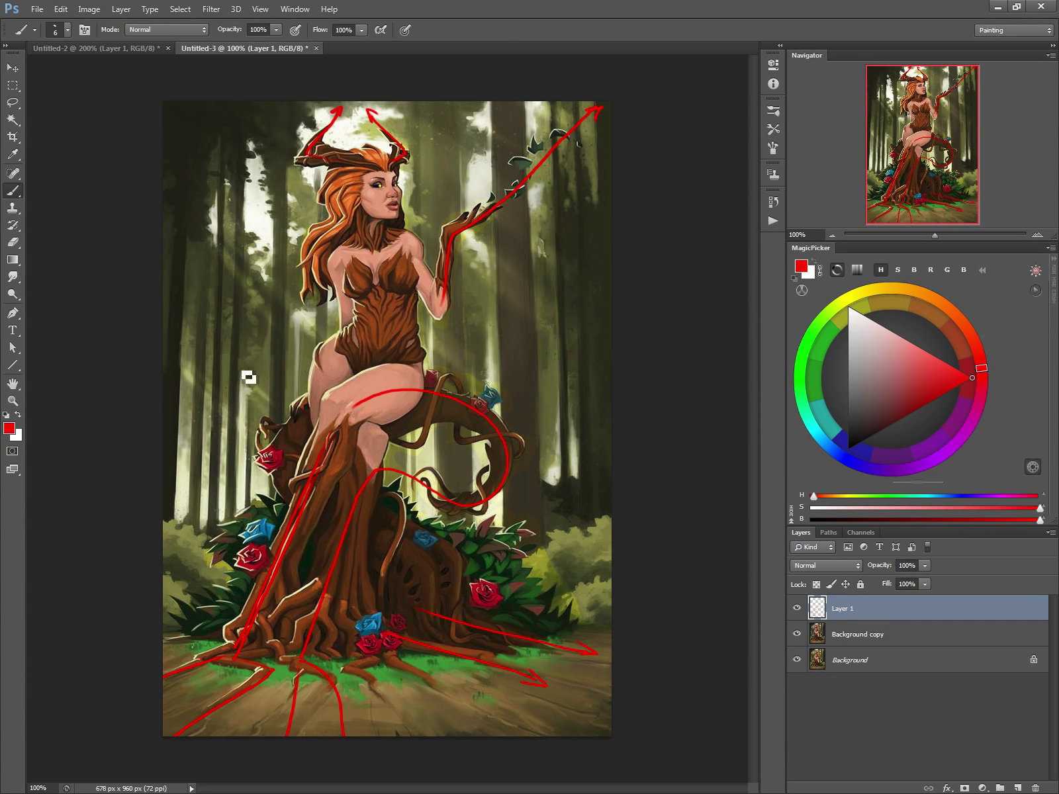
mouse_move(229, 492)
left_mouse_down()
mouse_move(231, 161)
mouse_move(246, 152)
left_mouse_up()
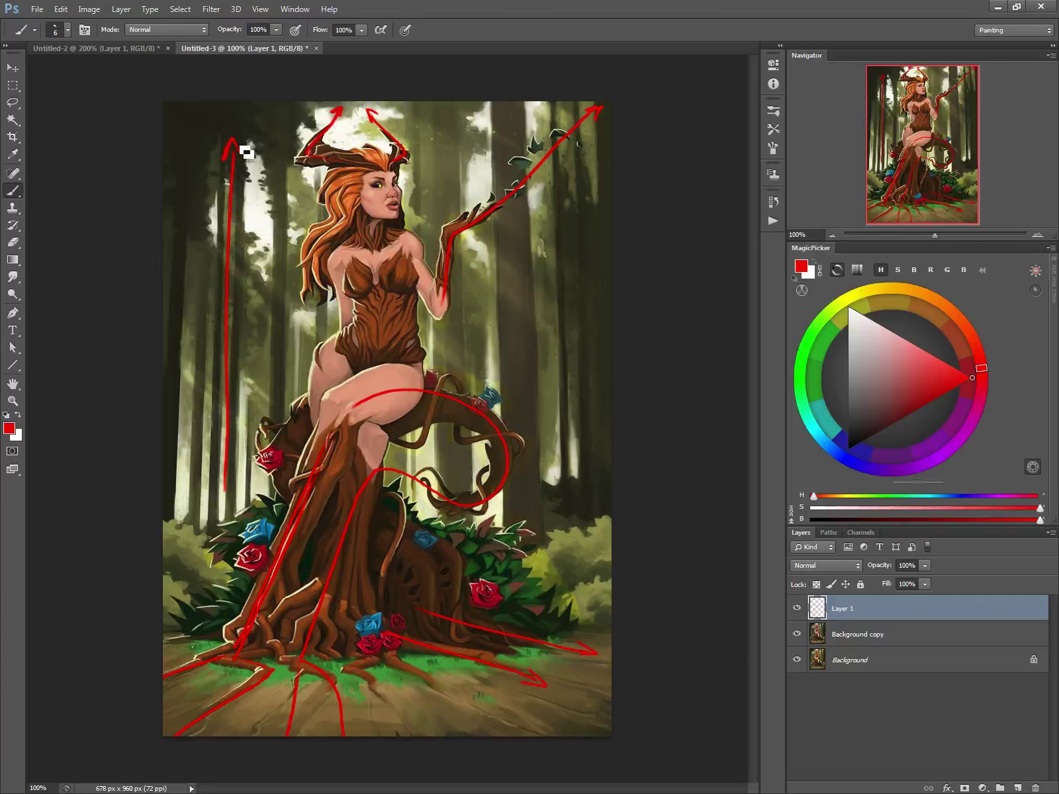
left_click_drag(541, 405, 525, 215)
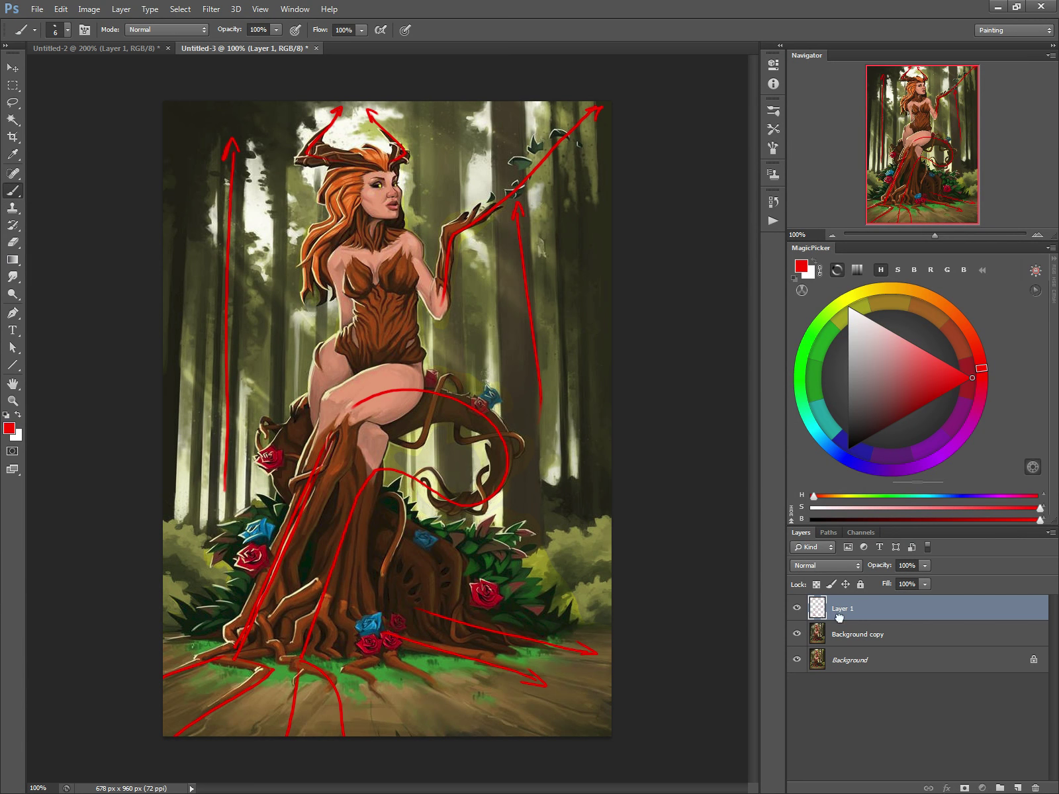
left_click_drag(840, 619, 1035, 786)
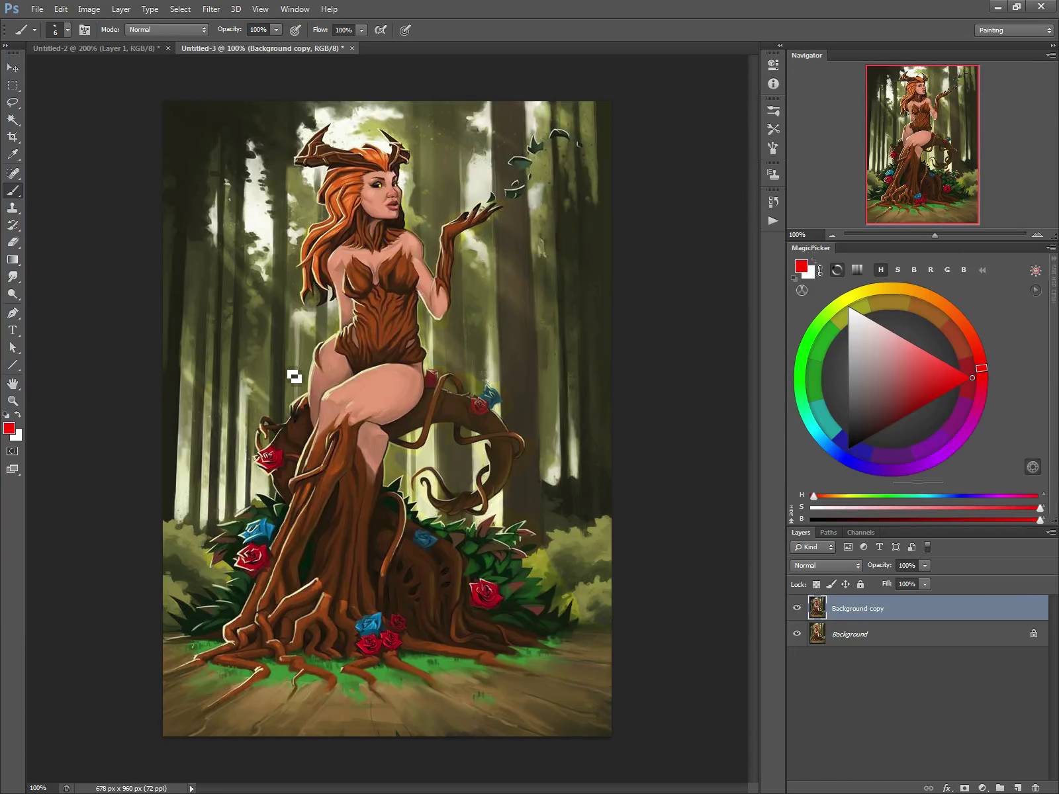
Step: Restore the background selection and paint slanting brown trunk details among the trees behind the raised arm
left_click(205, 11)
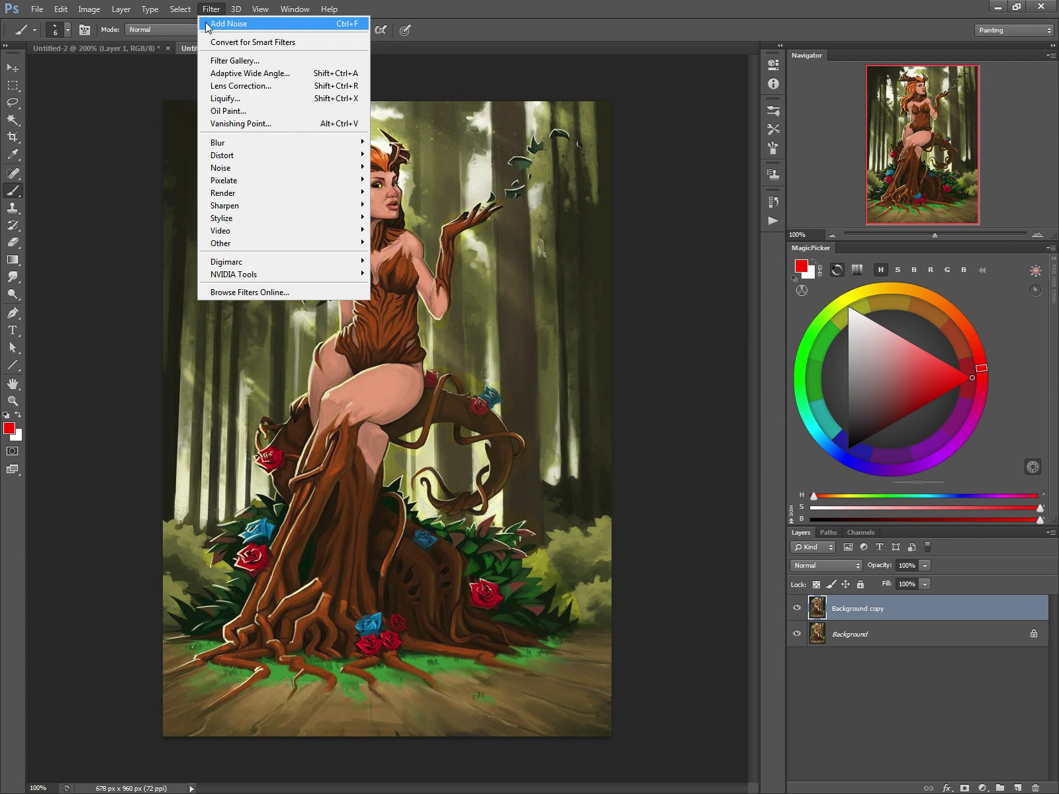
mouse_move(174, 10)
left_click(179, 49)
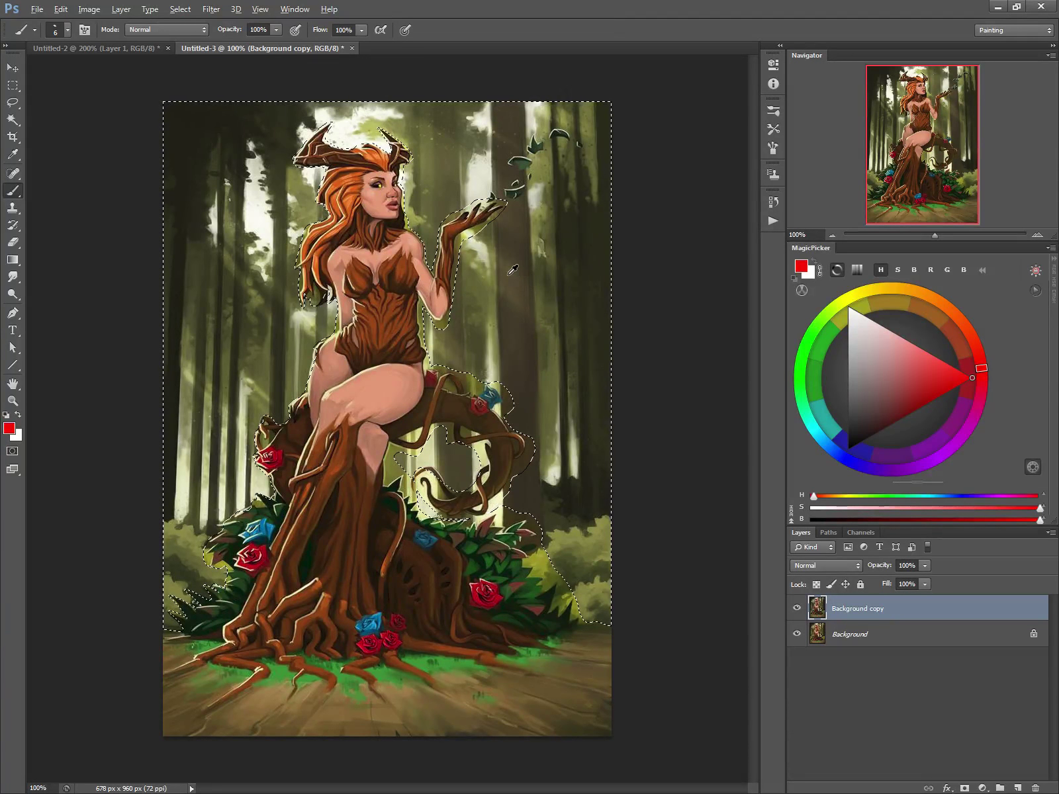
left_click(503, 315, "alt")
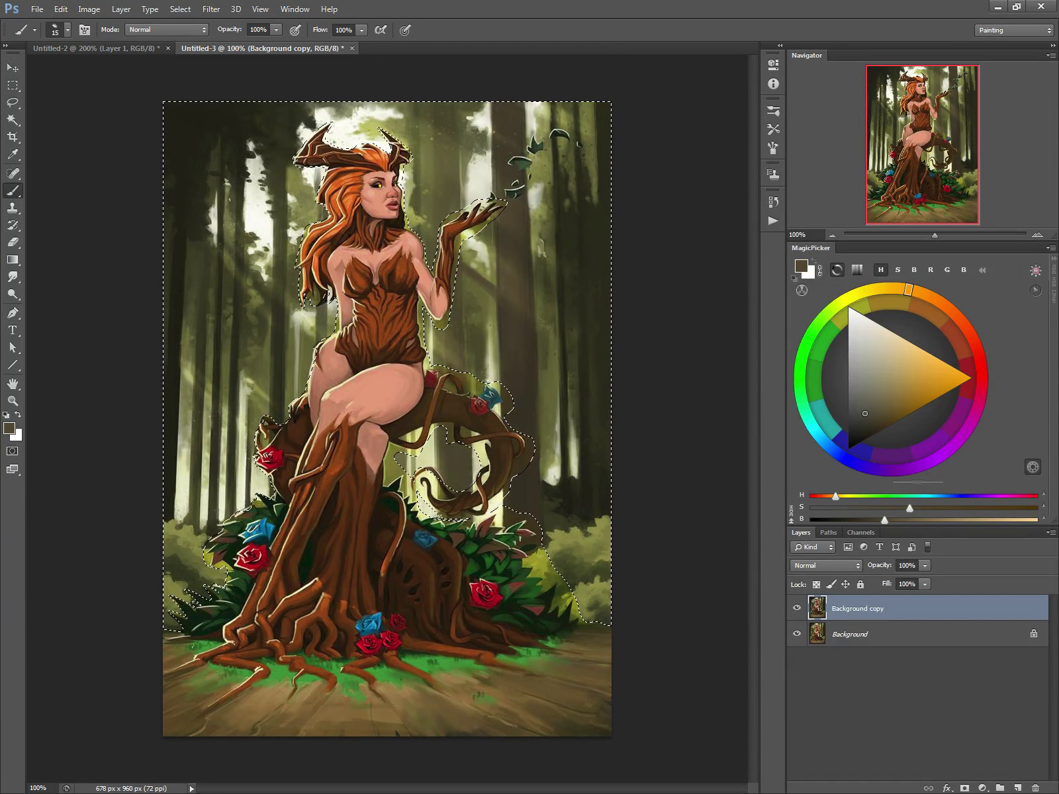
Step: Paint a dark leaning tree trunk with muted green edge highlights in the upper-left background, and deselect
left_click(186, 263, "alt")
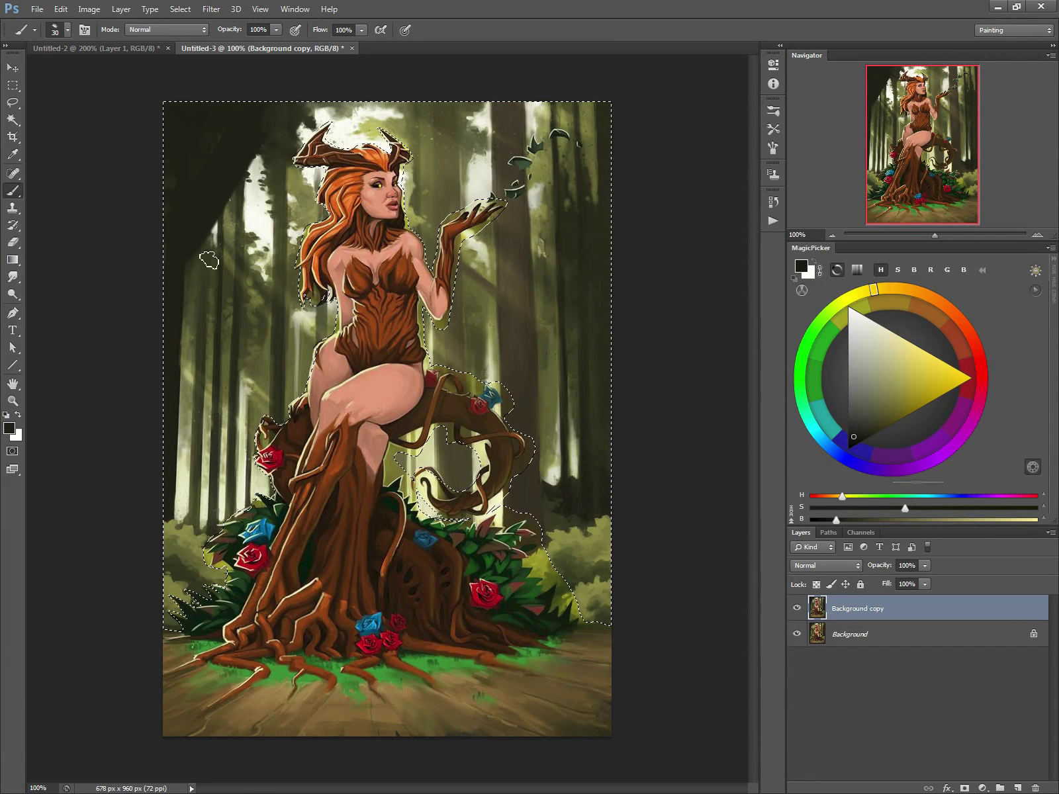
left_click(239, 221, "alt")
key("bracketleft")
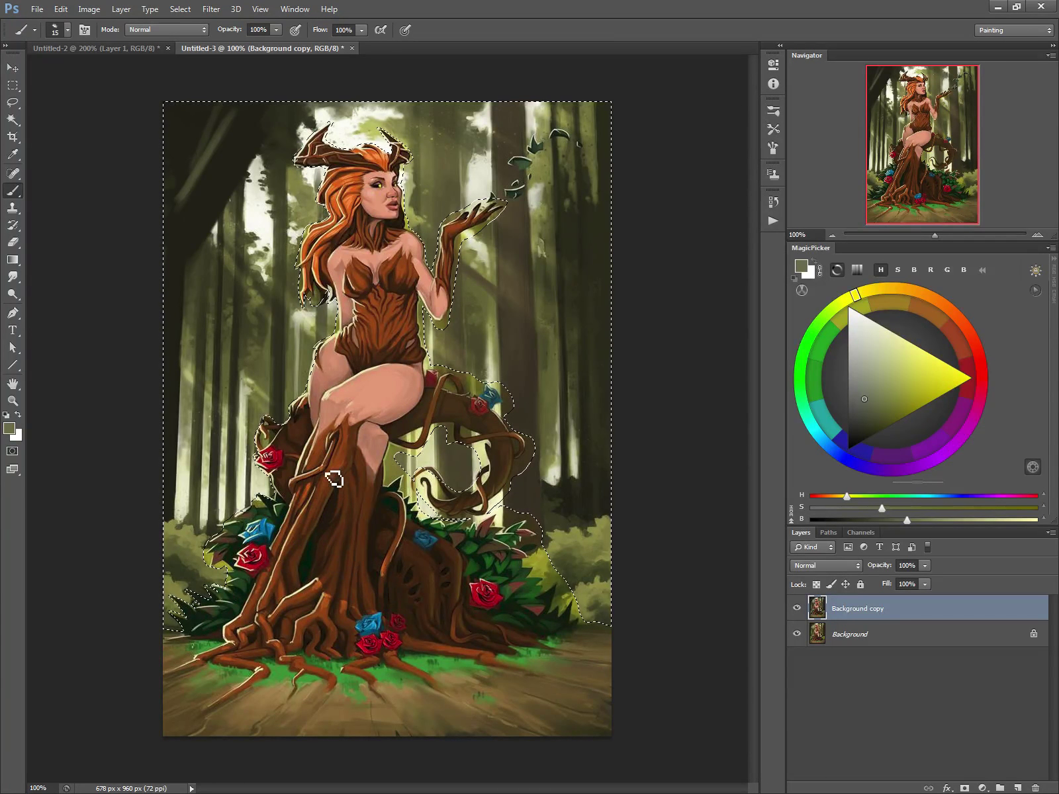
key("ctrl+d")
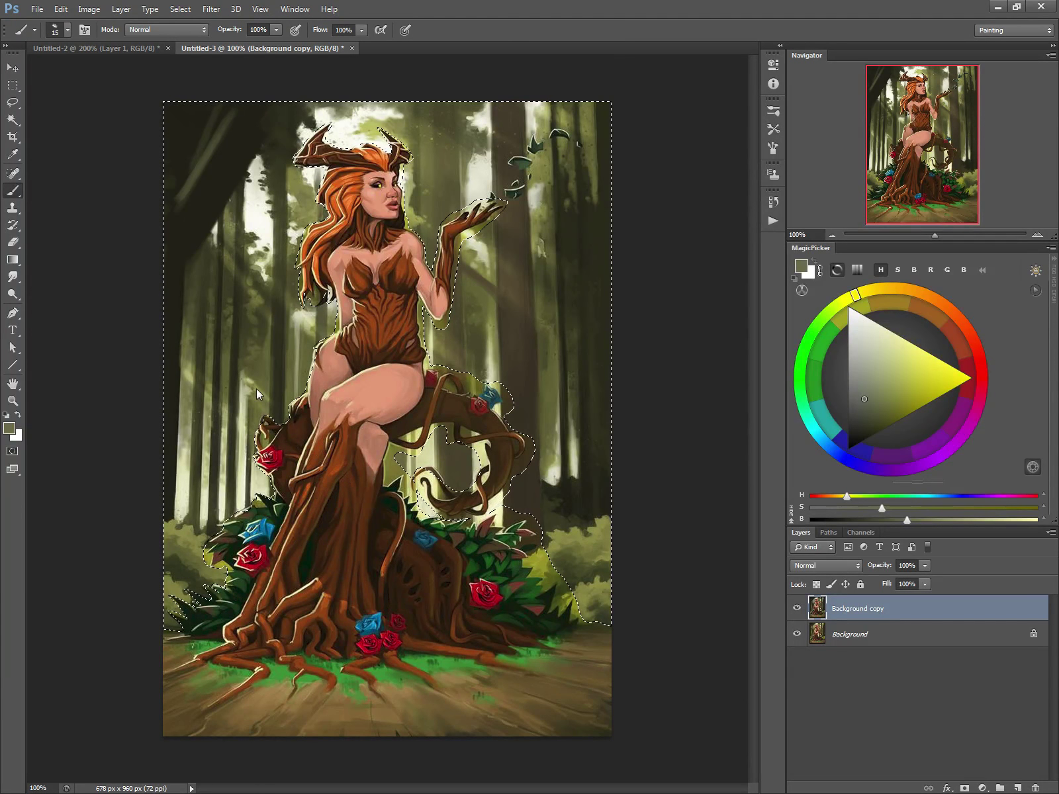
Step: Add a new layer and brush shadows under the crossed thigh and knee in a dark brown sampled from the bark
left_click(341, 477, "alt")
key("bracketright")
key("bracketright")
key("bracketright")
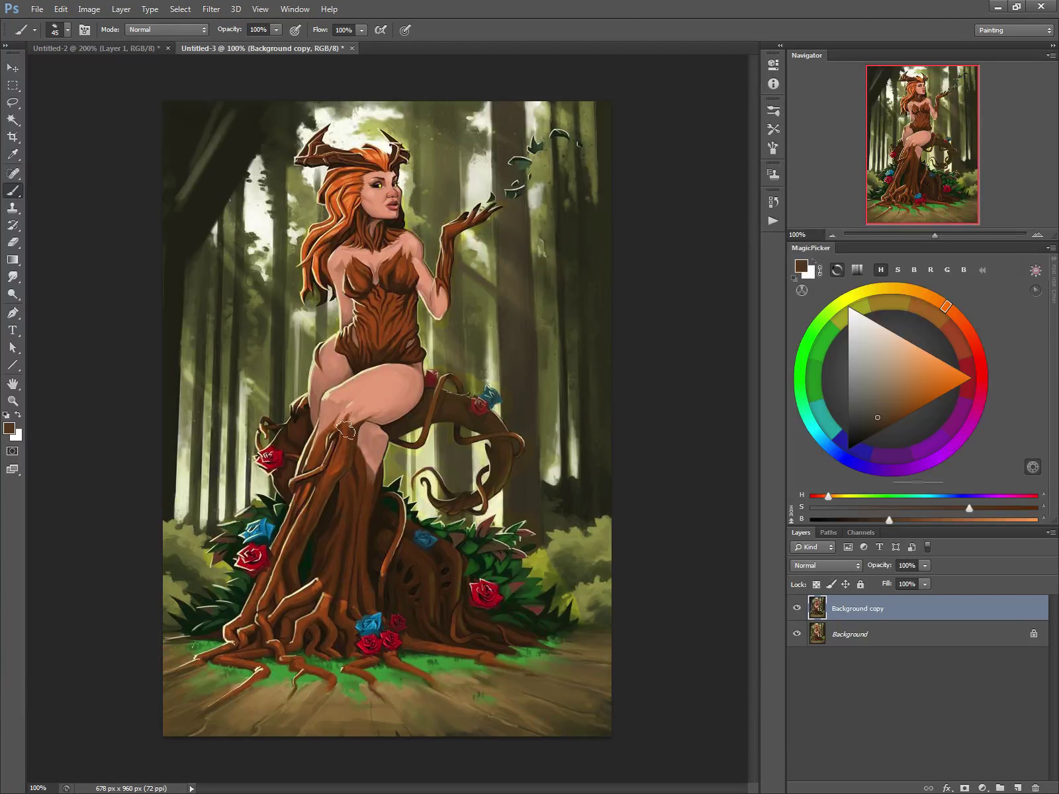
key("ctrl+shift+n")
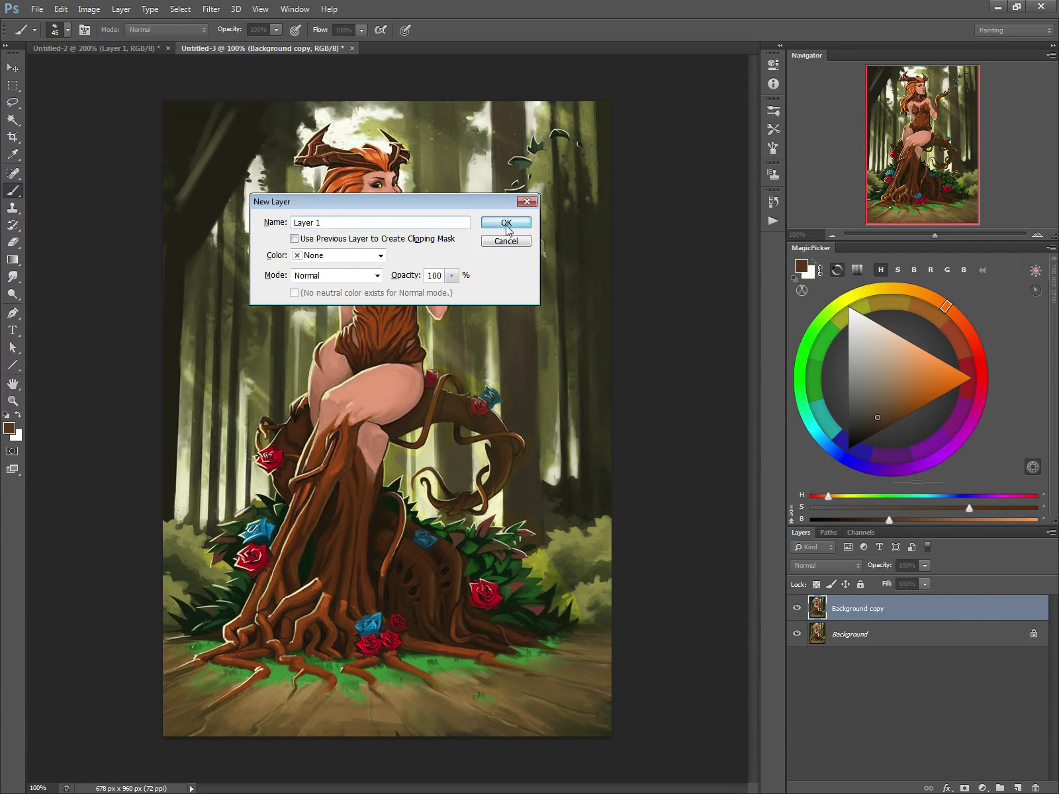
left_click(508, 221)
mouse_move(415, 375)
left_mouse_down()
mouse_move(409, 396)
mouse_move(351, 411)
left_mouse_up()
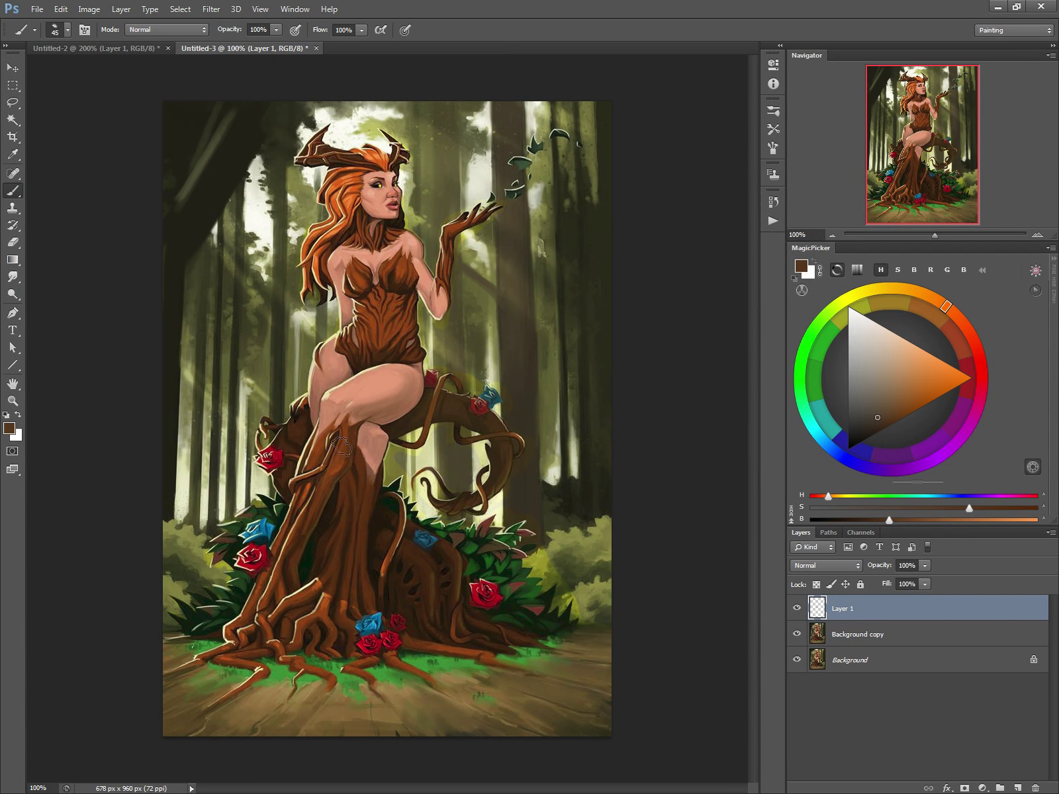
key("bracketleft")
key("bracketleft")
mouse_move(419, 380)
left_mouse_down()
mouse_move(368, 424)
mouse_move(412, 401)
left_mouse_up()
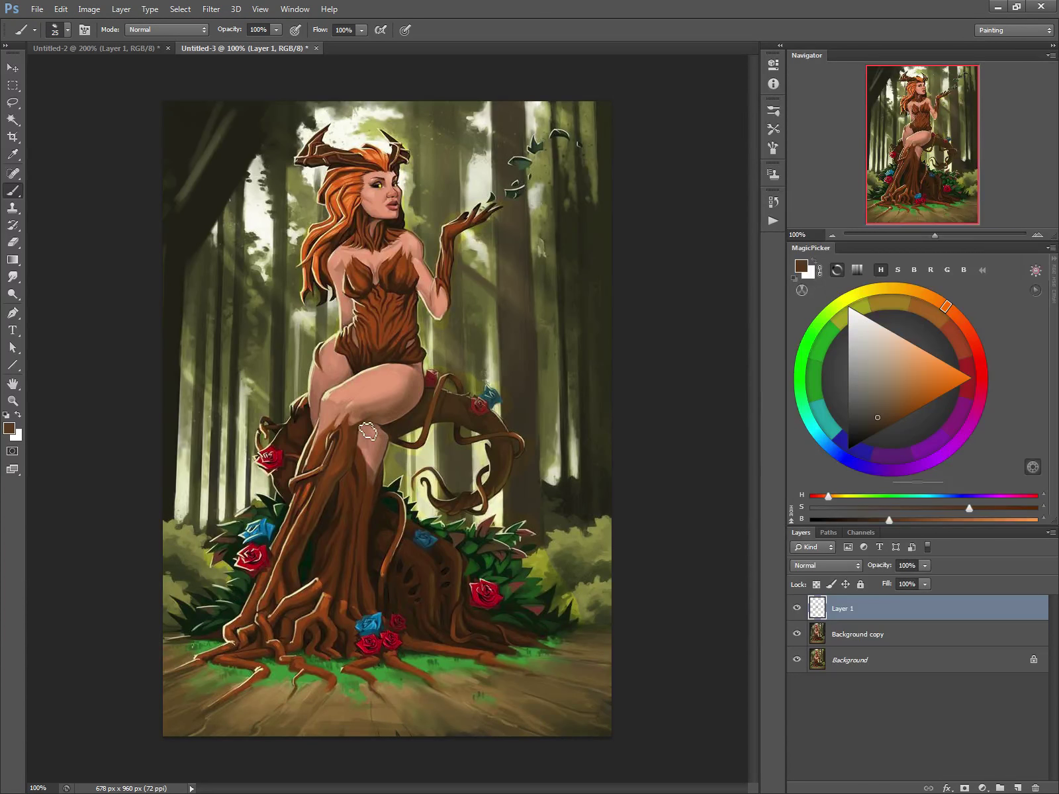
key("bracketright")
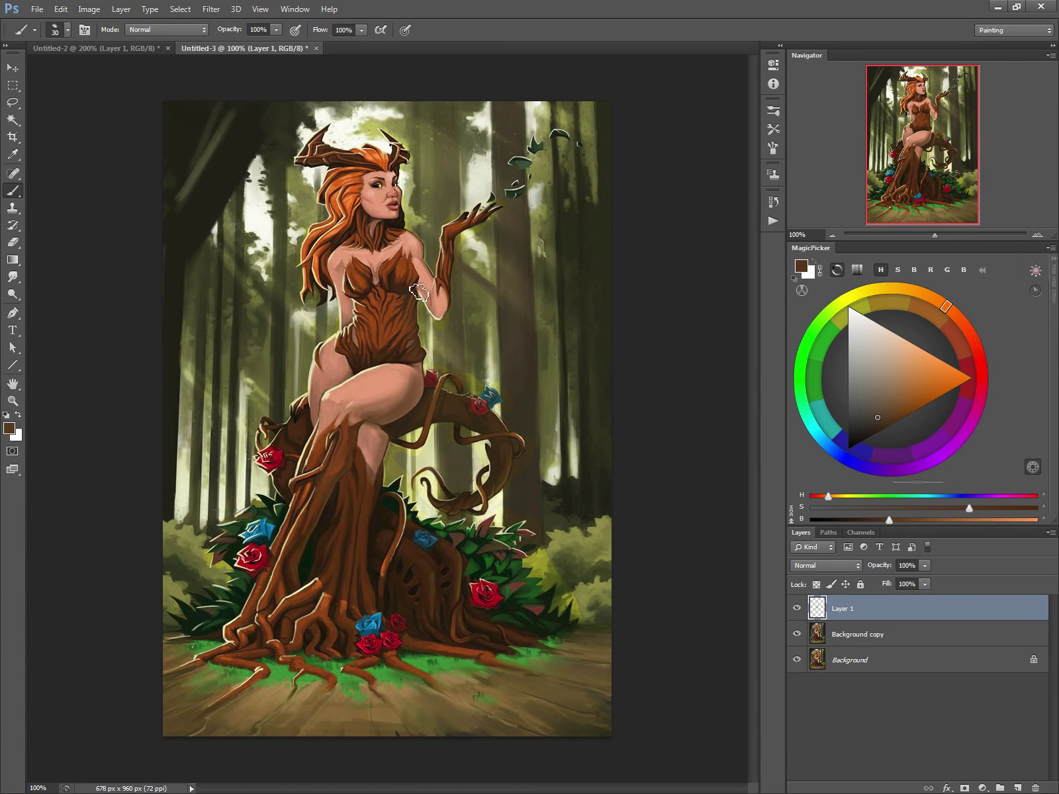
Step: Set the shading layer's blend mode to Multiply and paint brown shadows on the torso and raised arm
left_click(817, 568)
left_click(814, 270)
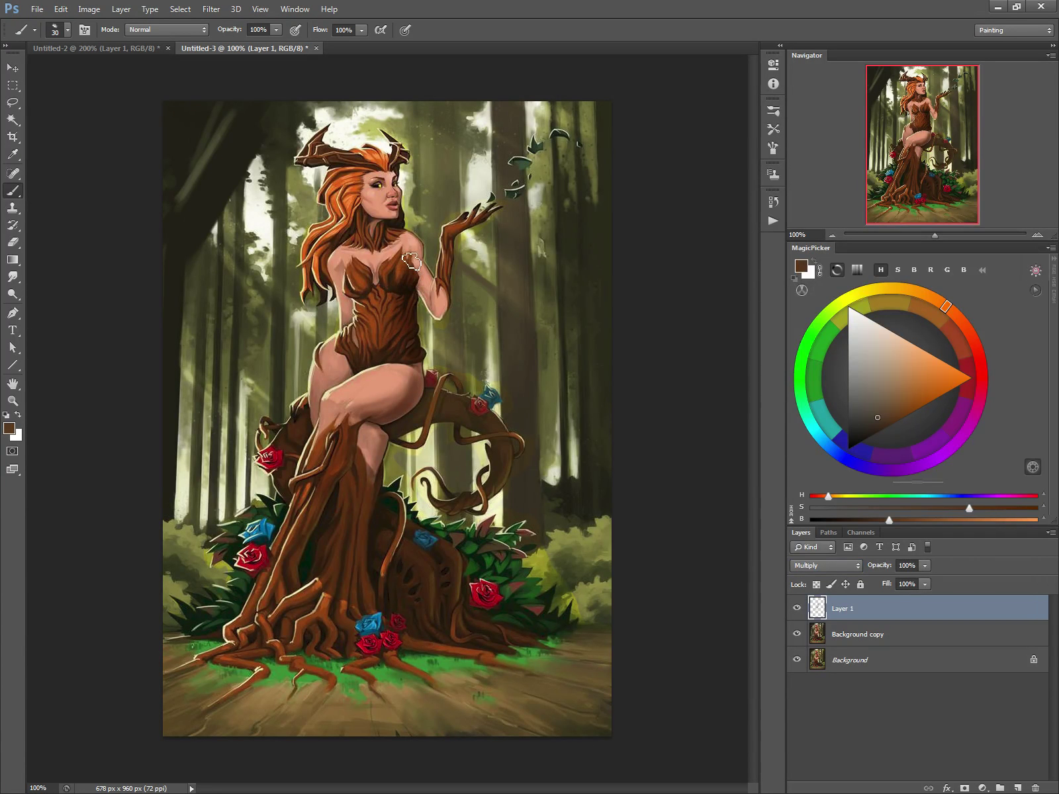
key("bracketleft")
key("bracketleft")
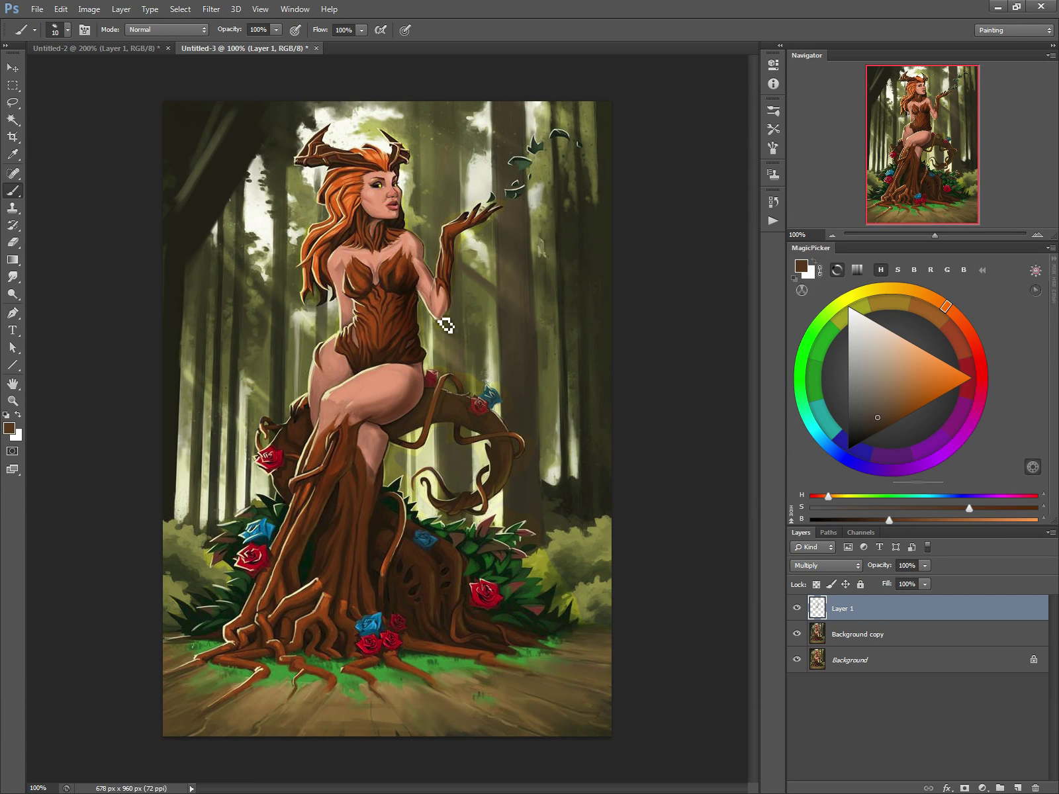
key("bracketright")
key("bracketright")
key("bracketright")
key("bracketright")
key("bracketright")
left_click_drag(445, 292, 437, 316)
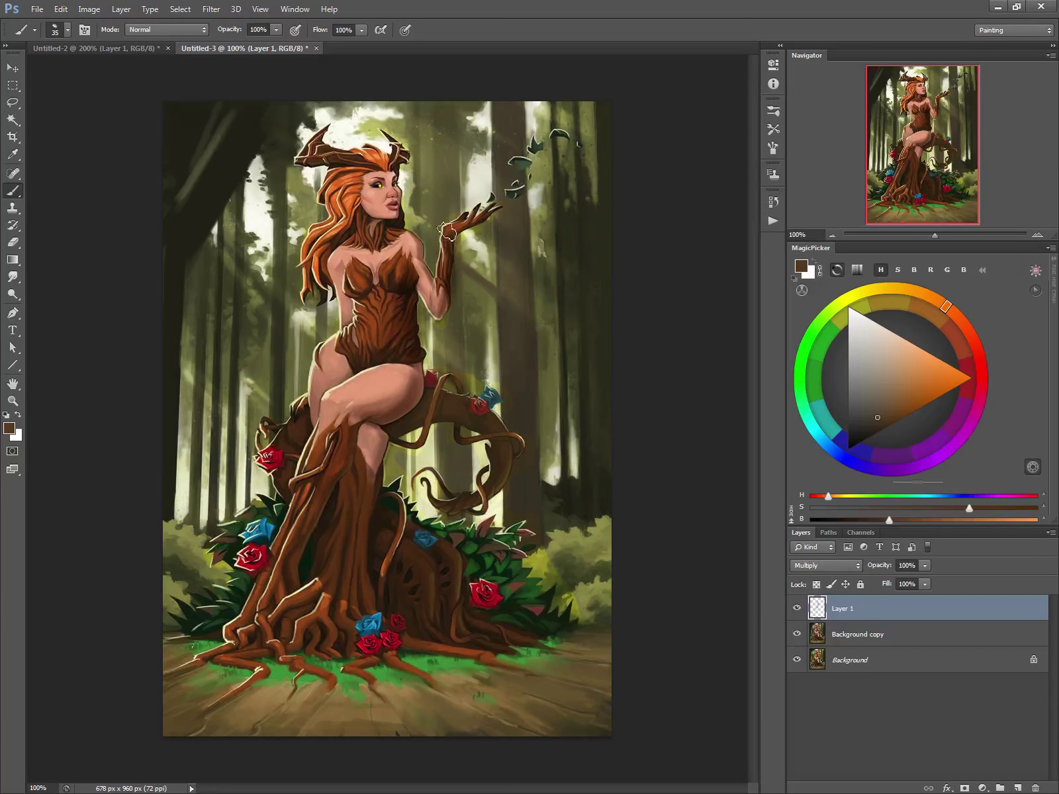
Step: Paint darker shadows down the bark-covered legs and across the crossed thigh with a 35 px brush
key("bracketleft")
key("bracketleft")
key("bracketright")
key("bracketright")
key("bracketright")
mouse_move(385, 454)
left_mouse_down()
mouse_move(359, 539)
mouse_move(368, 612)
left_mouse_up()
left_click_drag(366, 553, 361, 614)
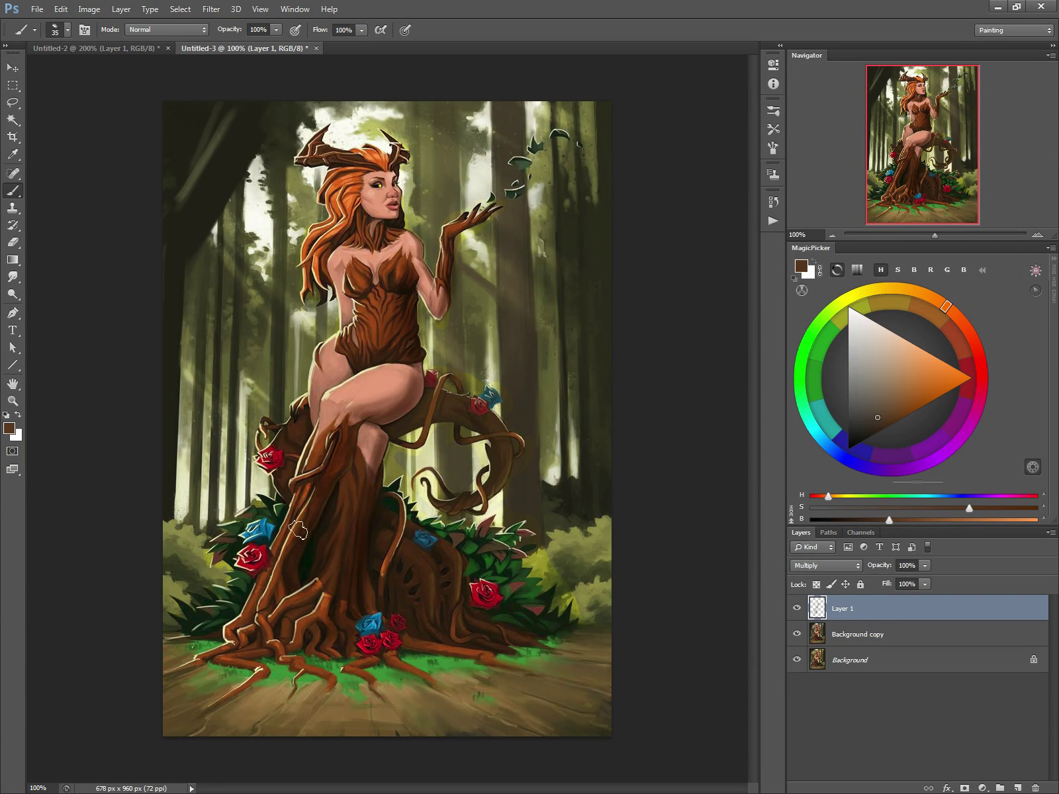
mouse_move(407, 376)
left_mouse_down()
mouse_move(348, 411)
mouse_move(326, 399)
left_mouse_up()
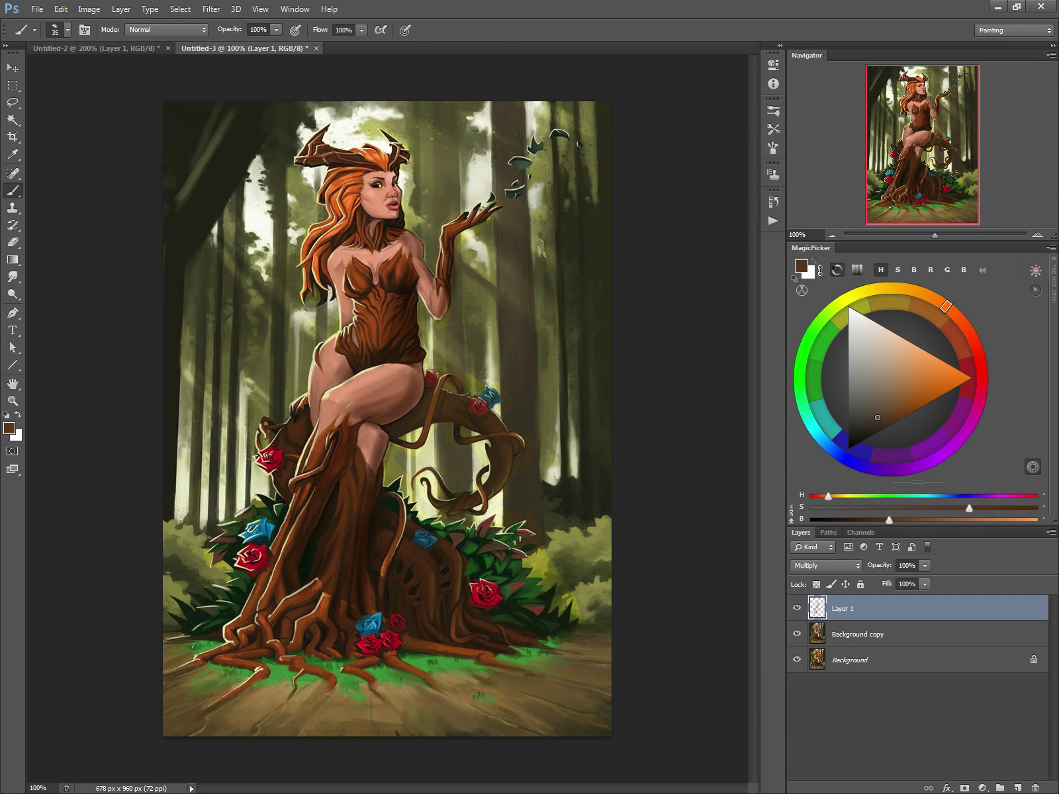
Step: Shade the face and the hair falling behind the shoulder with a 20 px brush
key("bracketleft")
key("bracketleft")
key("bracketleft")
key("e")
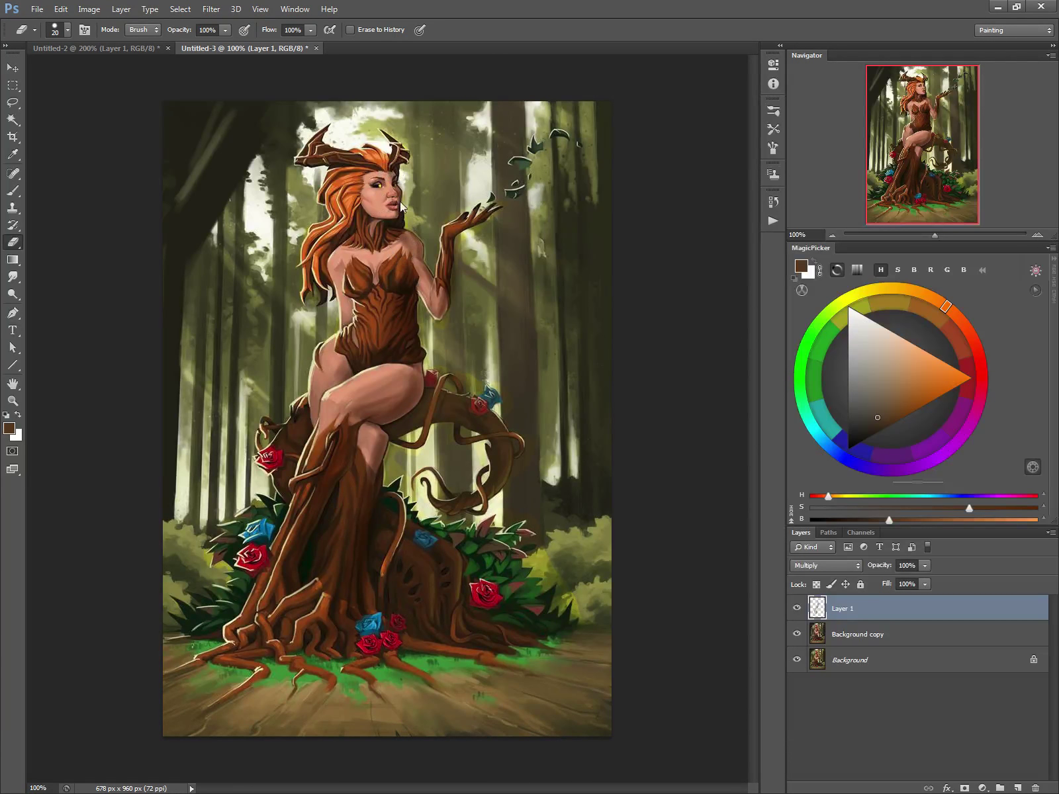
key("b")
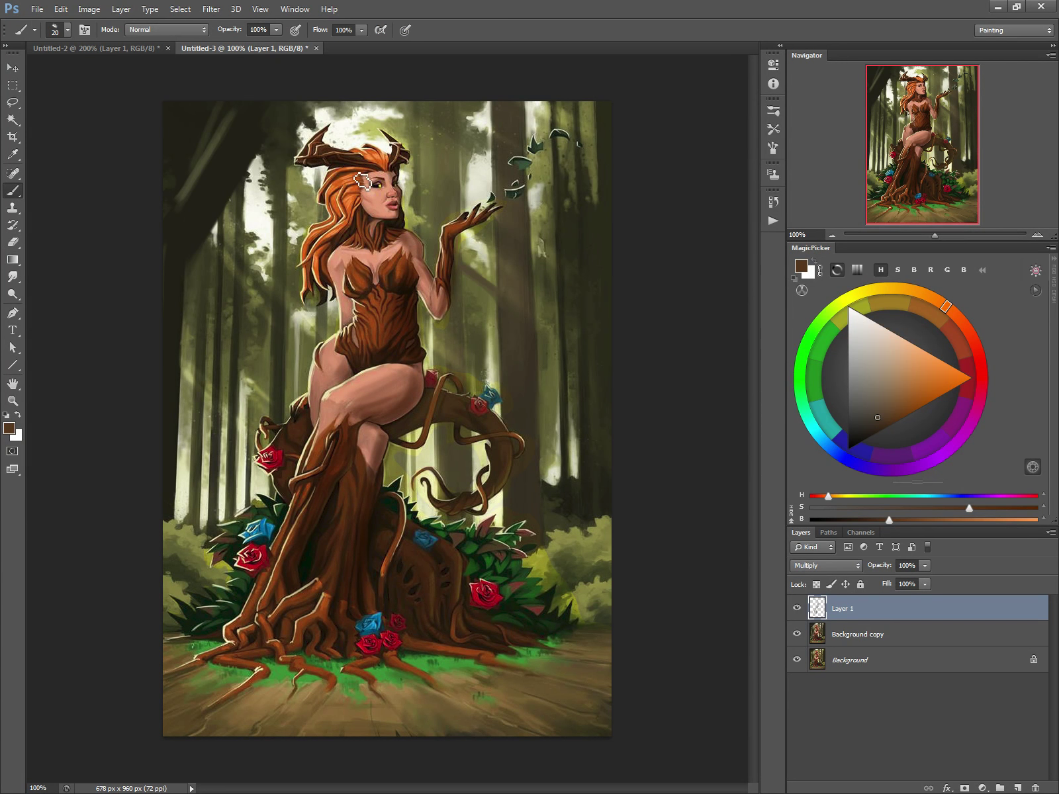
left_click_drag(354, 222, 316, 254)
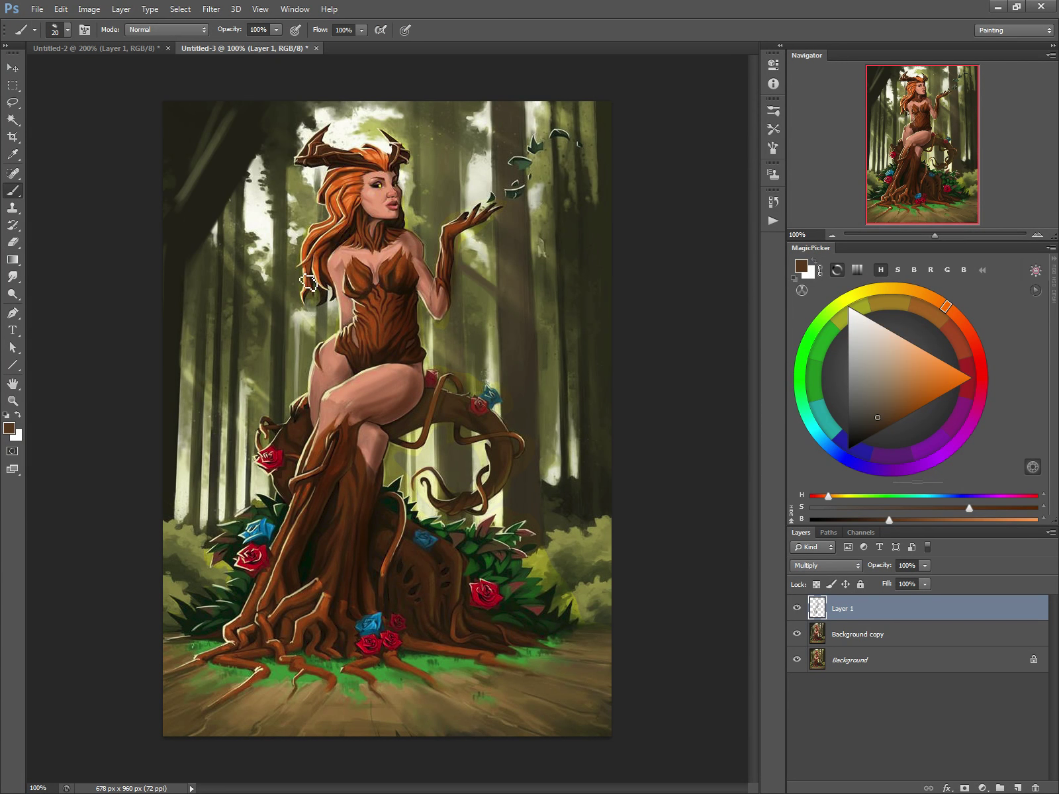
Step: Finish shading the hair beside the shoulder and merge the shading layer into Background copy
left_click_drag(354, 215, 317, 269)
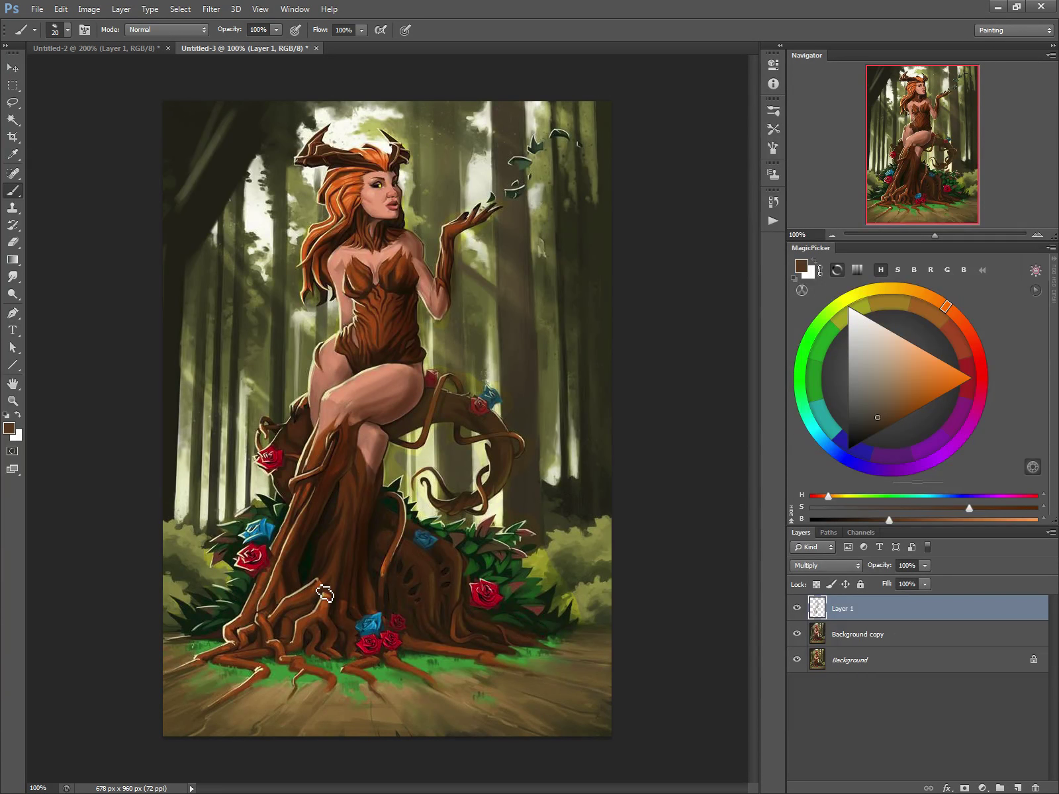
left_click(343, 127, "alt")
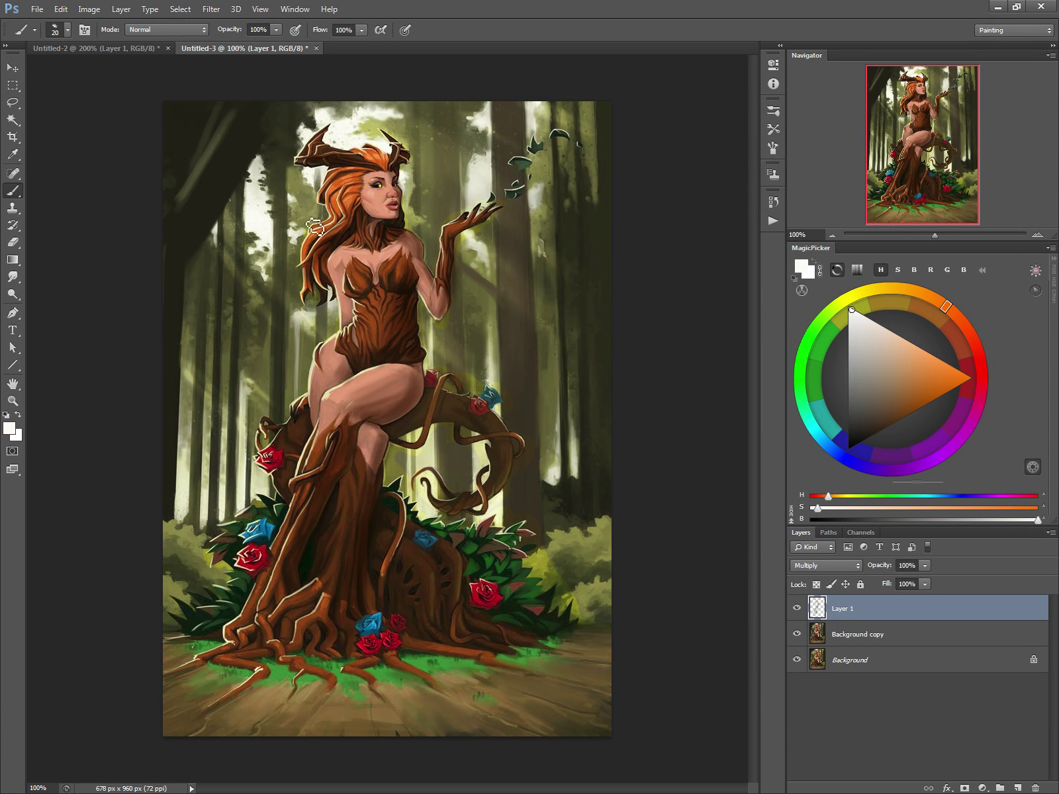
key("Delete")
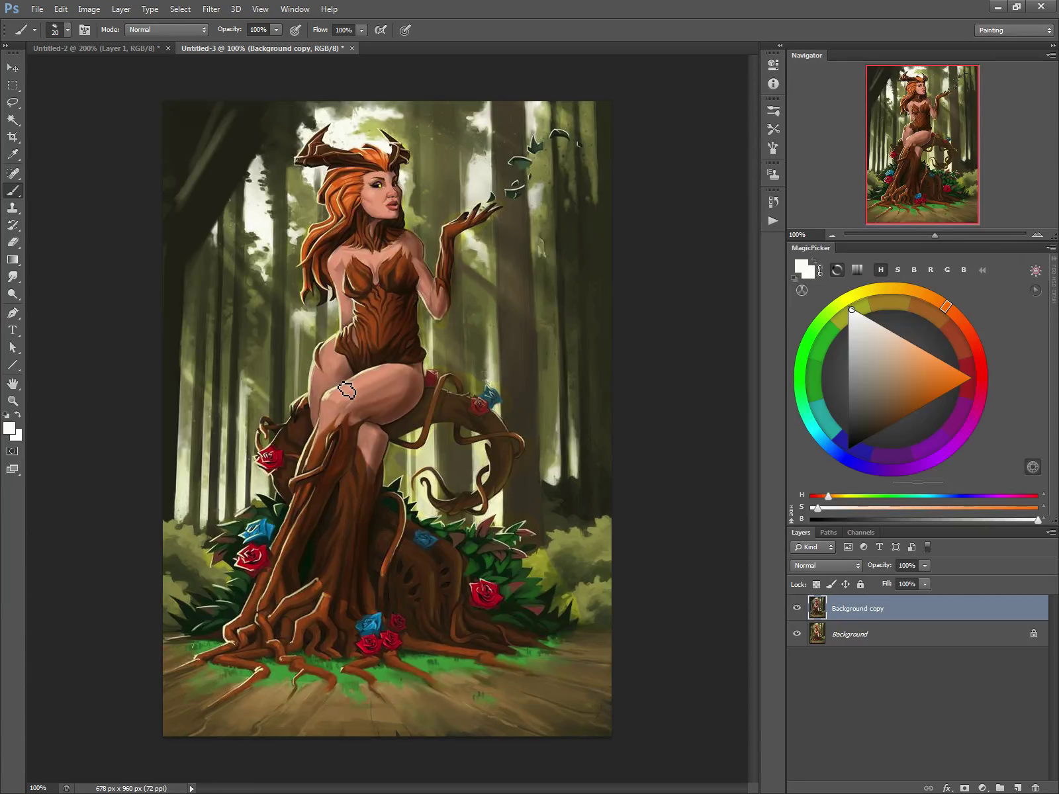
Step: Add a new layer above Background copy and set its blend mode to Screen
key("ctrl+shift+n")
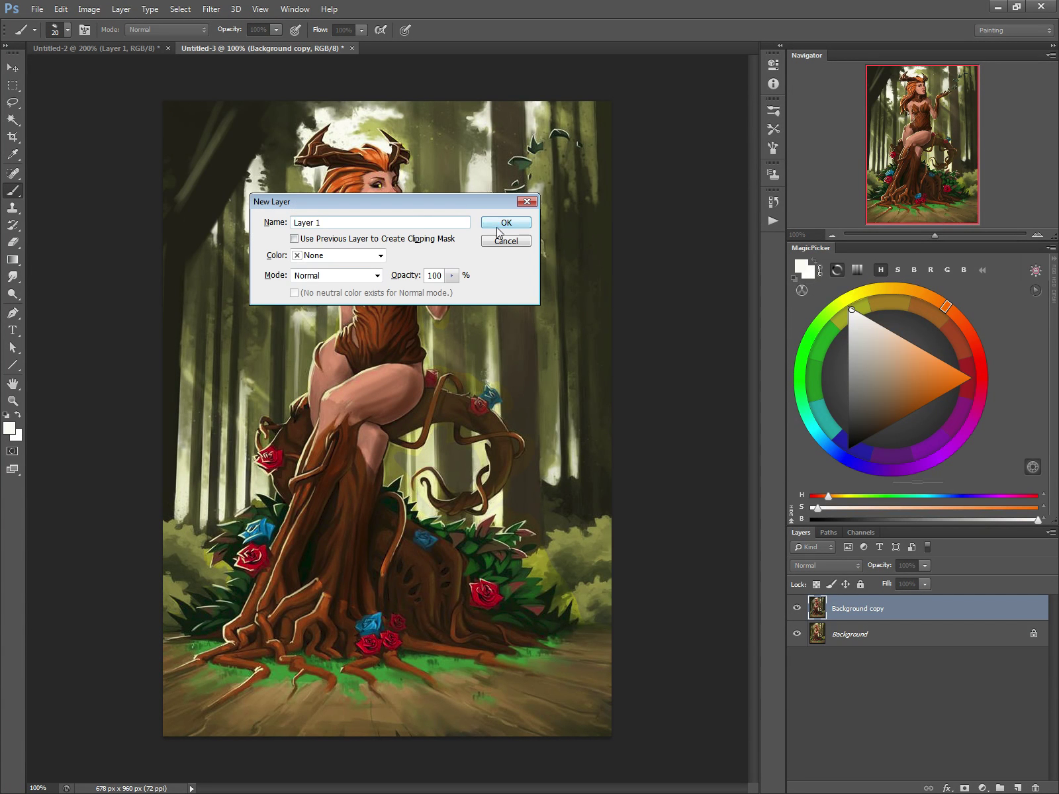
left_click(498, 224)
left_click(806, 569)
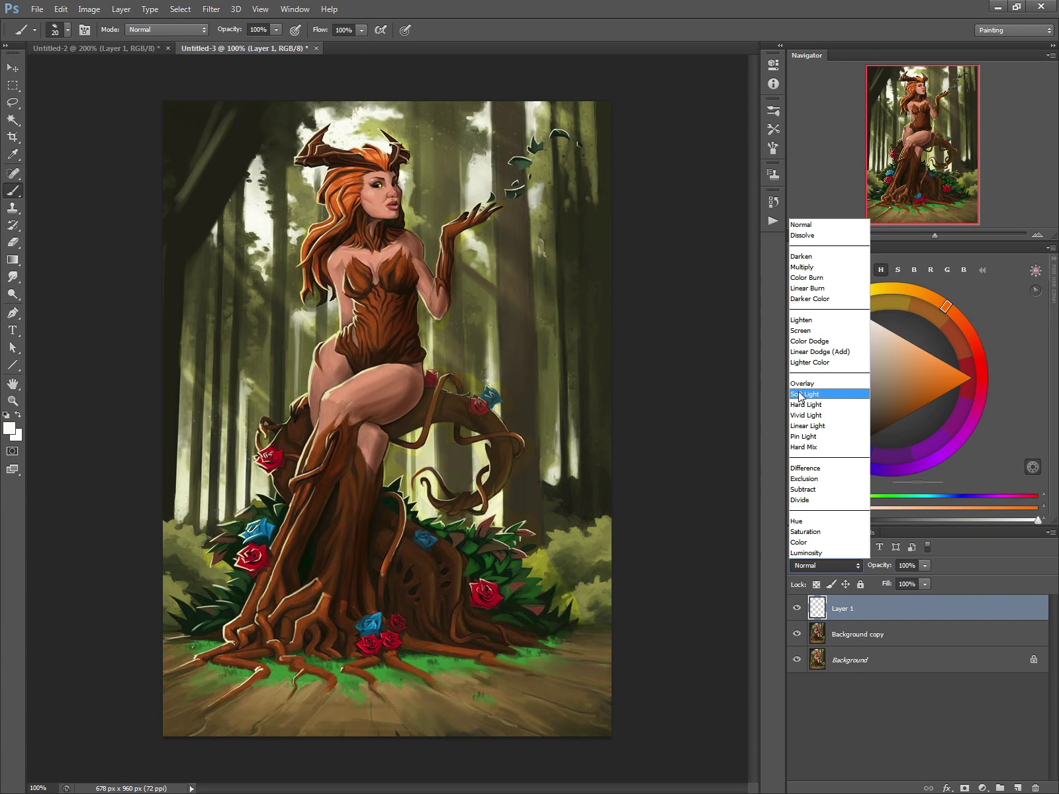
left_click(796, 332)
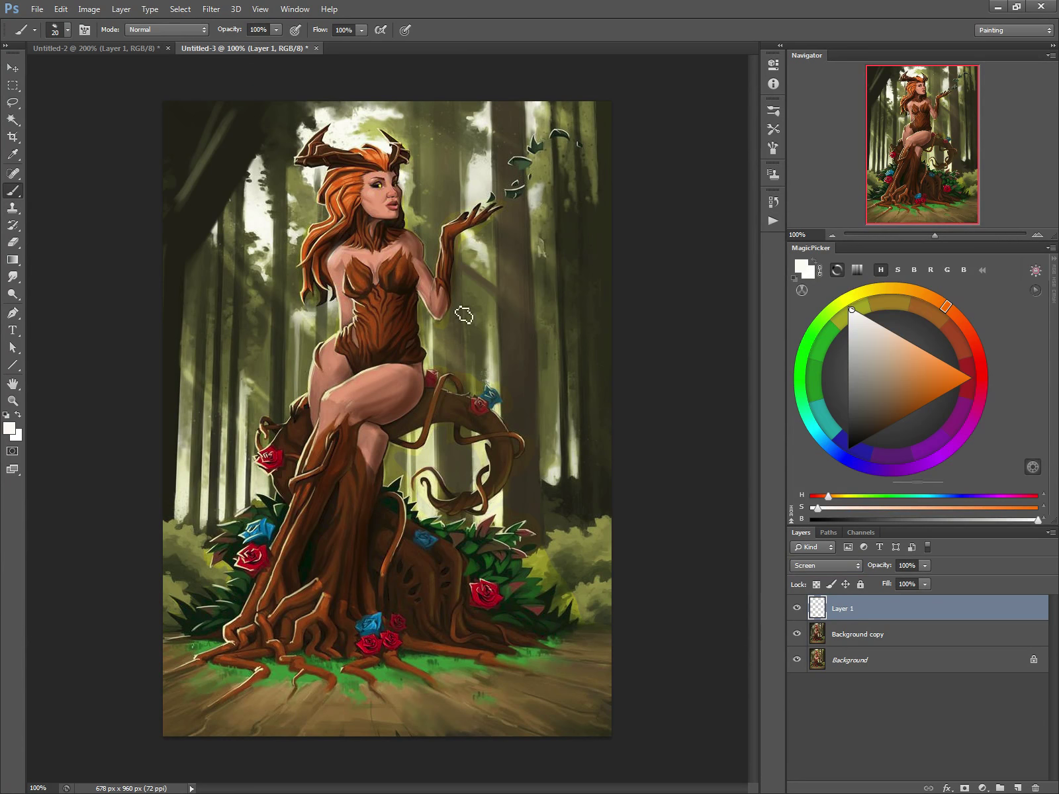
Step: Choose a light blue colour and brush a soft highlight onto the shoulder beside the hair
left_click(868, 290)
left_click(898, 344)
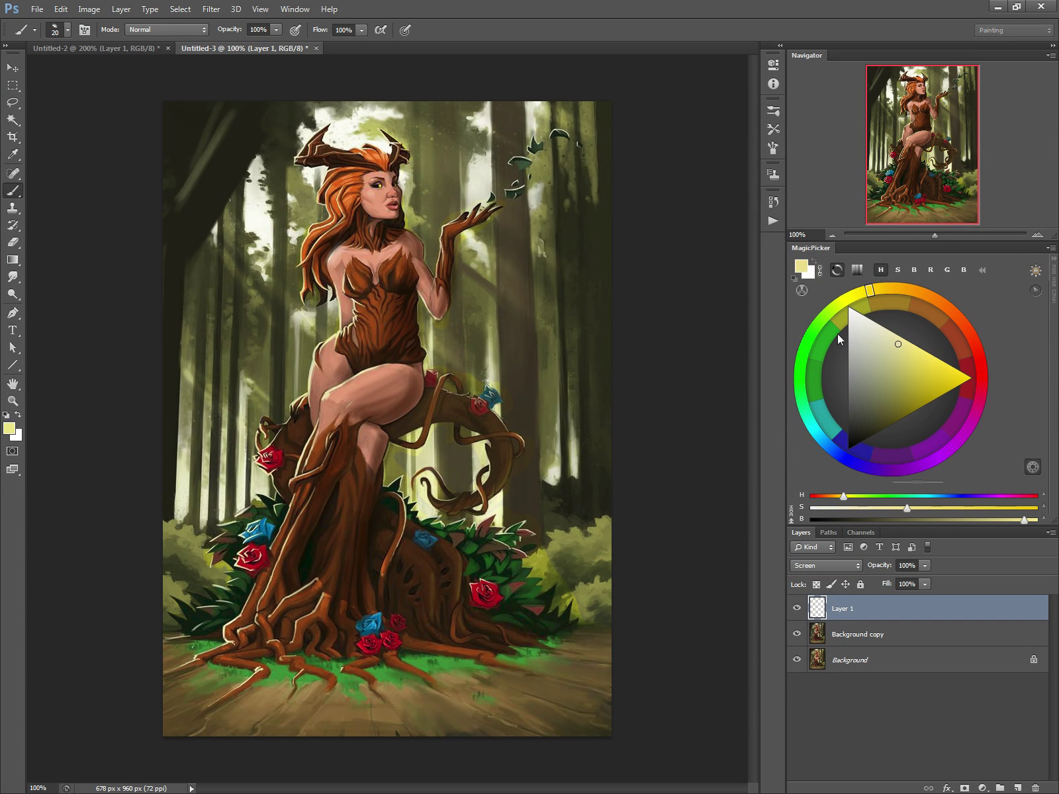
left_click(819, 435)
left_click(887, 335)
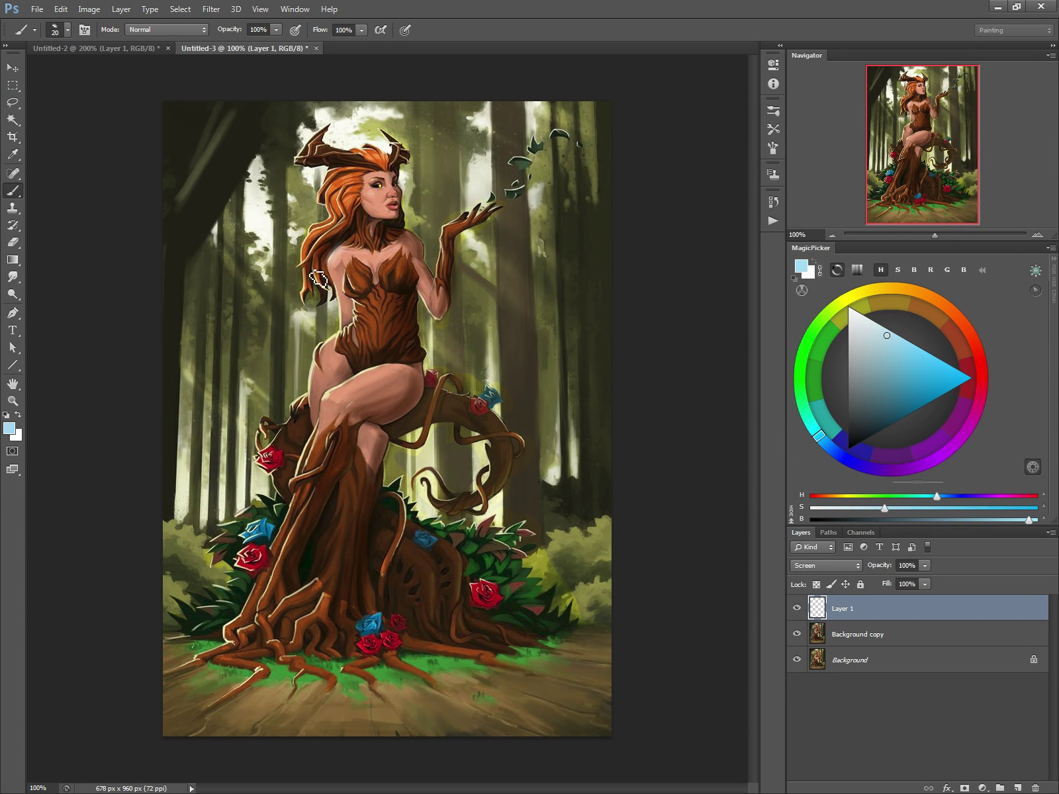
left_click_drag(353, 242, 330, 262)
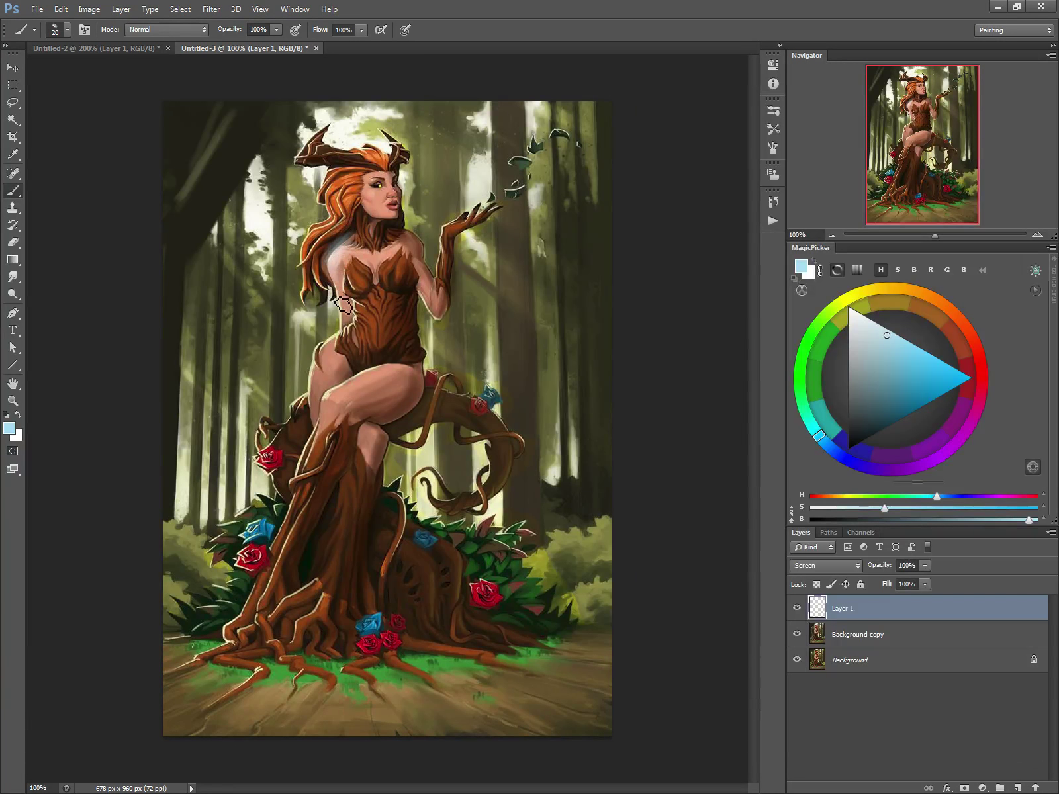
Step: Erase the excess blue highlight around the shoulder and hair with a 10 px Eraser, then brush light onto the bodice cup
key("e")
mouse_move(347, 241)
left_mouse_down()
mouse_move(330, 262)
mouse_move(337, 291)
mouse_move(322, 309)
left_mouse_up()
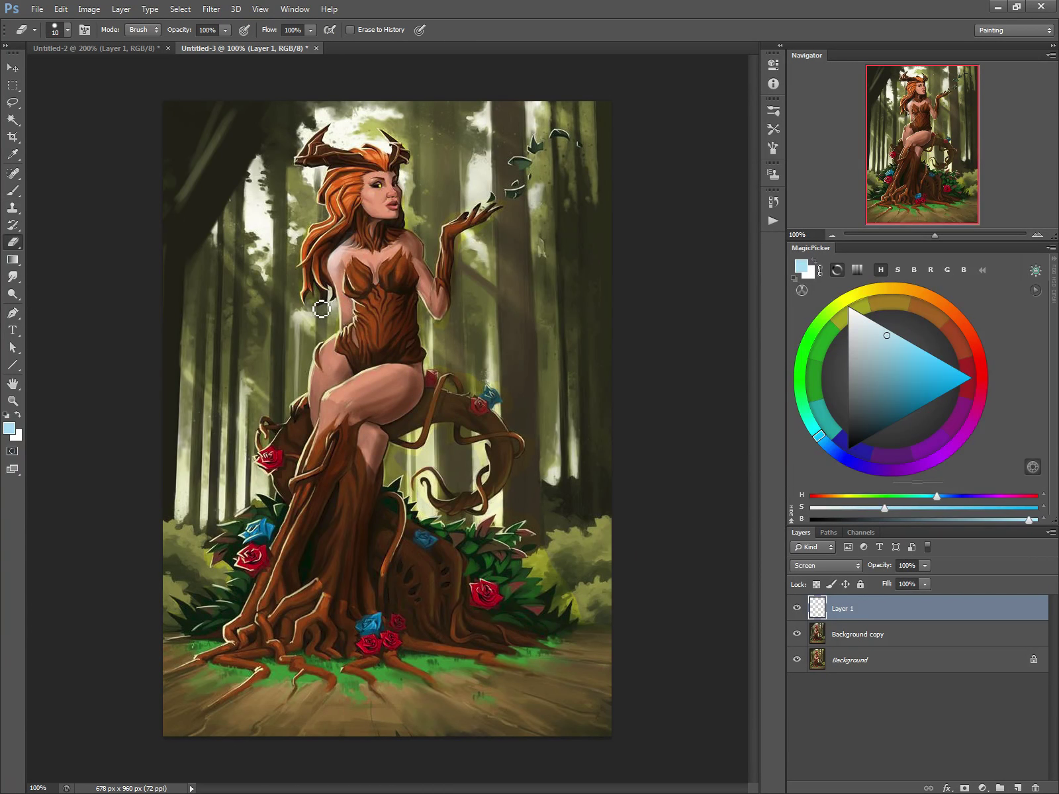
key("b")
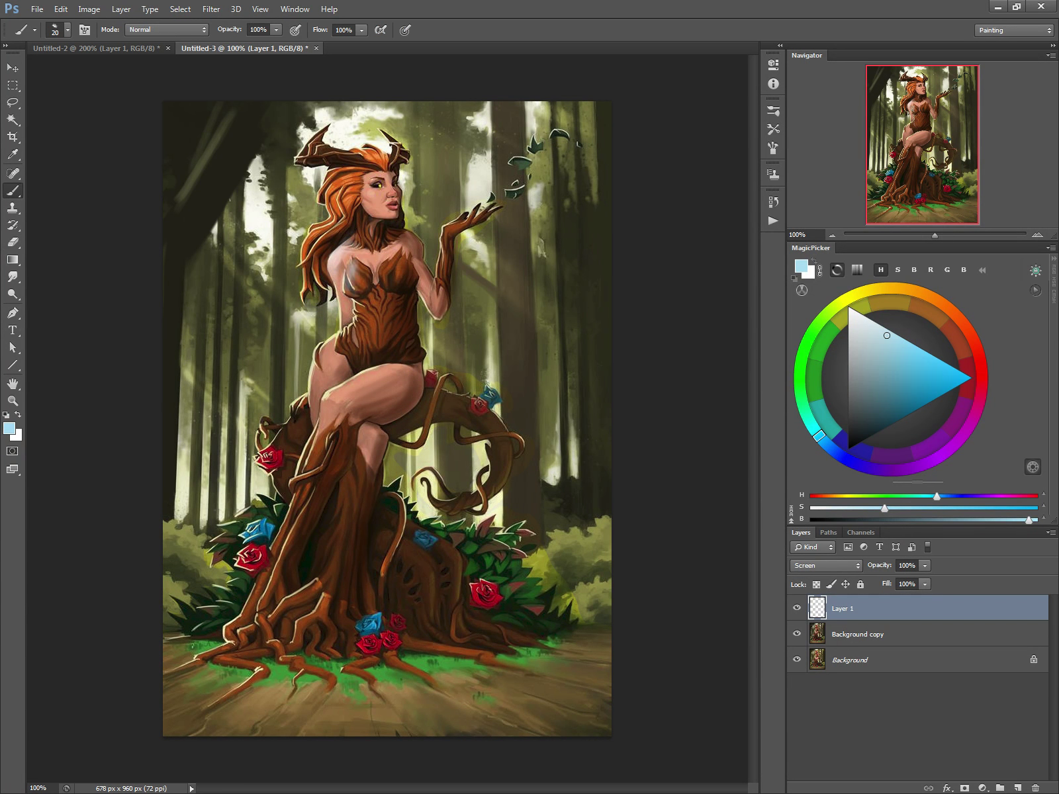
Step: Set the highlight layer's blend mode to Lighter Color and paint paler blue highlights along the hip and crossed thigh
left_click(813, 563)
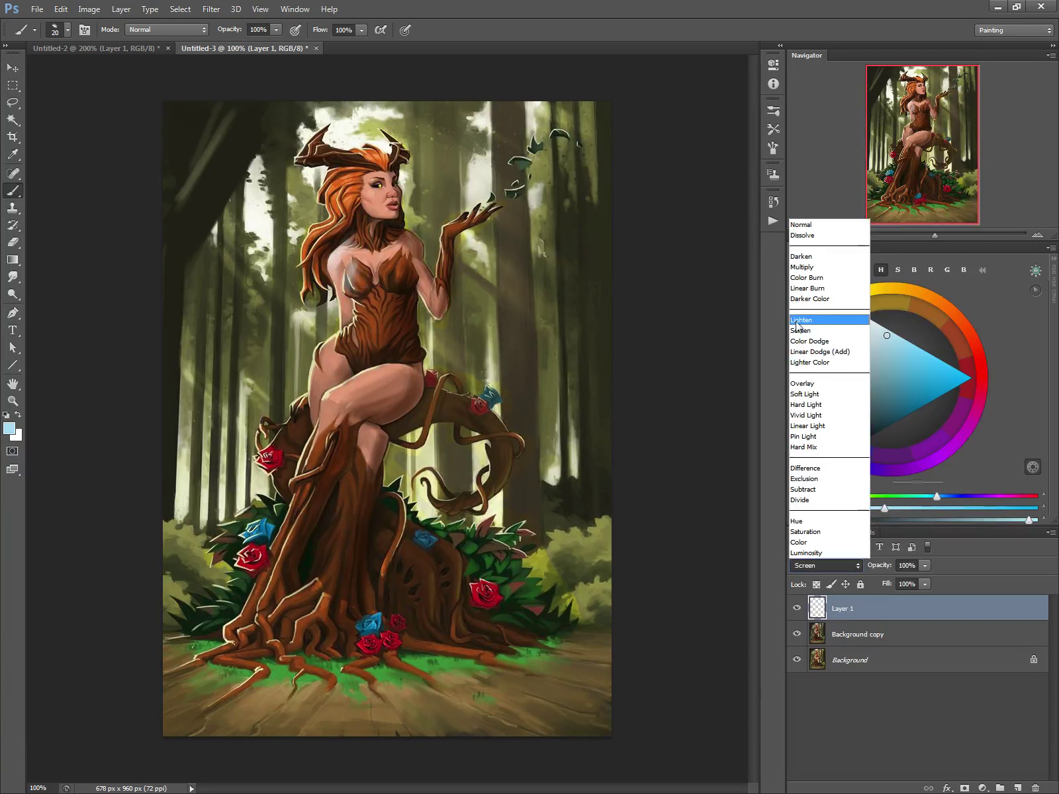
left_click(798, 363)
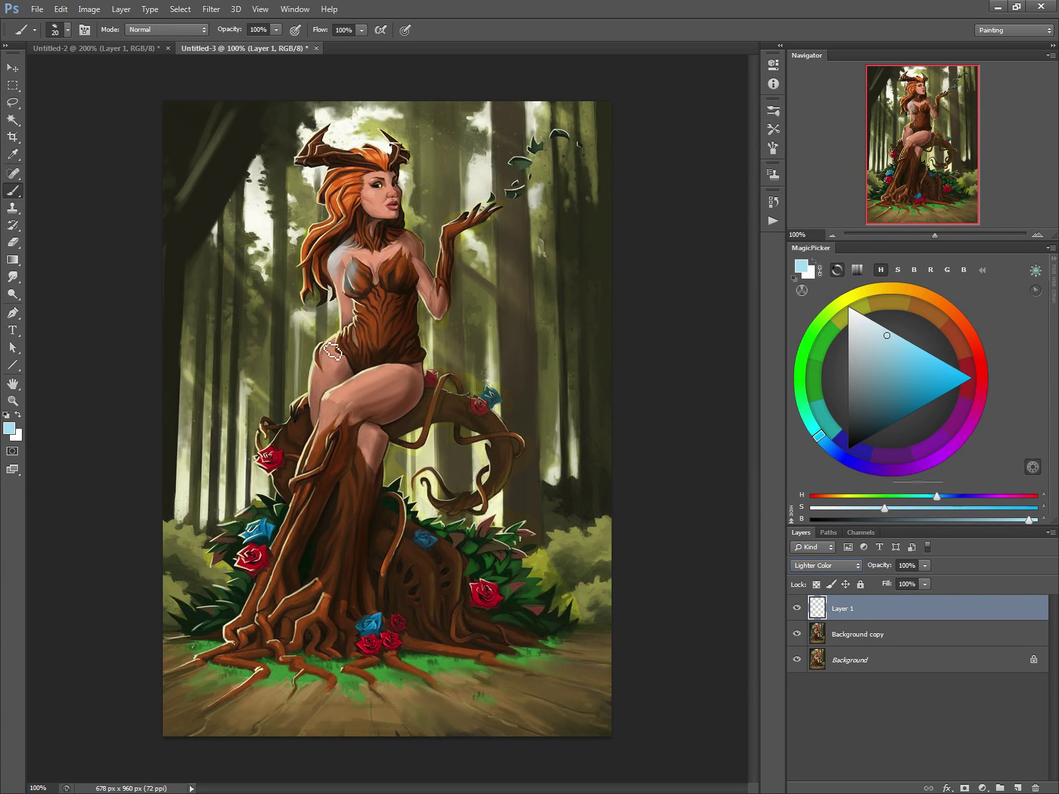
left_click(856, 314)
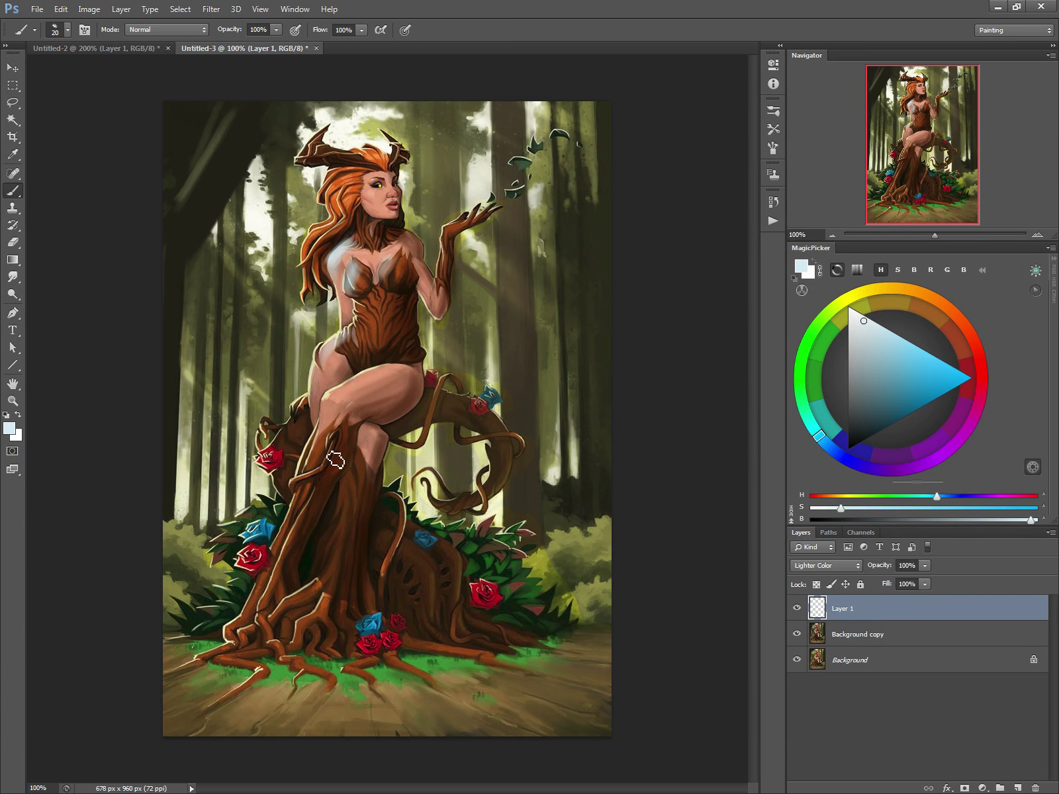
left_click_drag(389, 372, 331, 400)
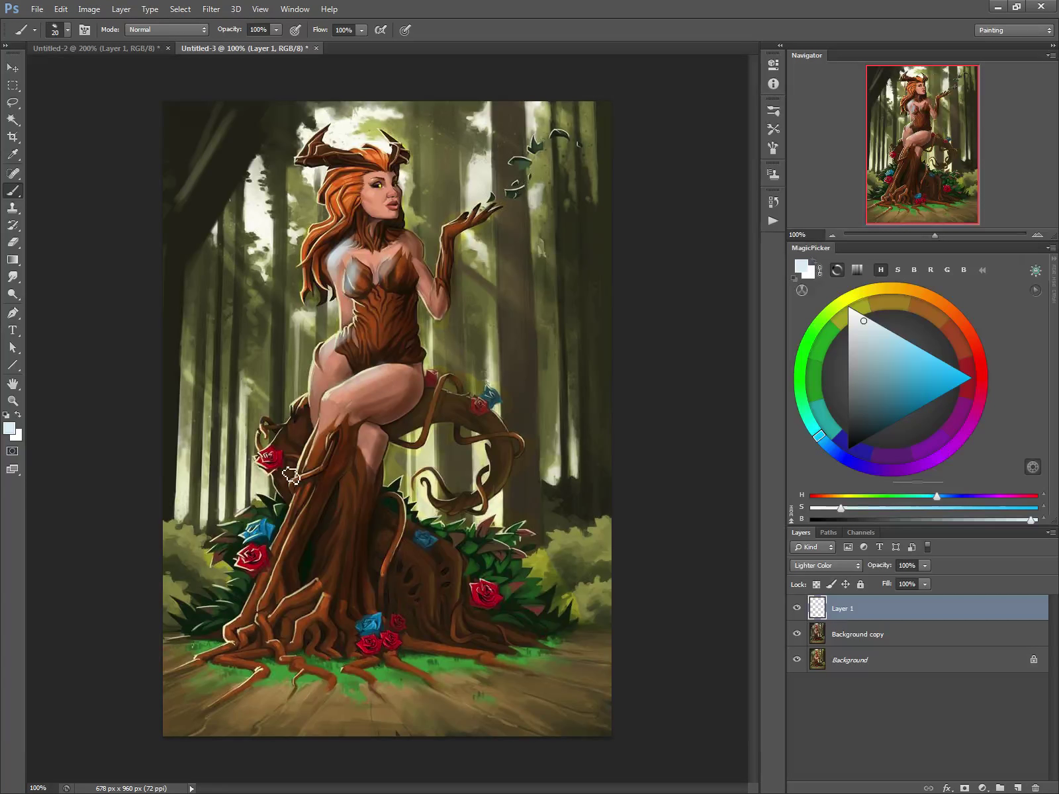
Step: Sample a pale cream colour and brush warm highlights on the knee, thighs, hip and bodice
left_click(331, 389, "alt")
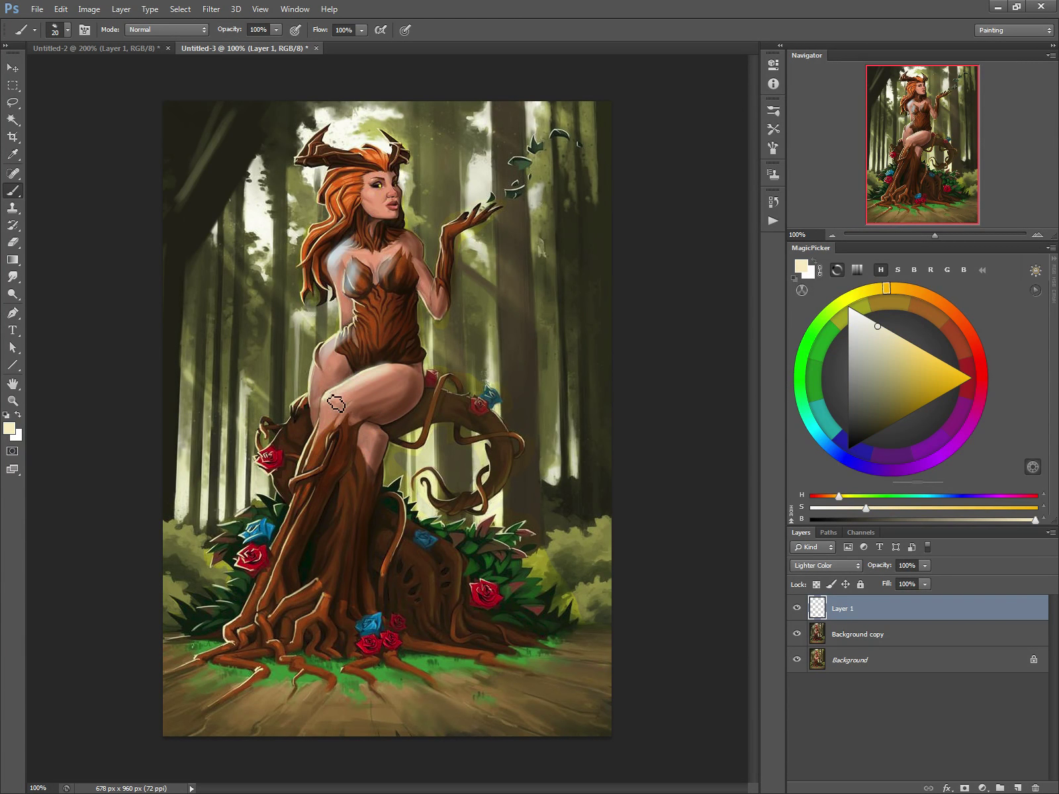
mouse_move(344, 347)
left_mouse_down()
mouse_move(313, 404)
mouse_move(317, 426)
left_mouse_up()
left_click_drag(322, 373, 318, 406)
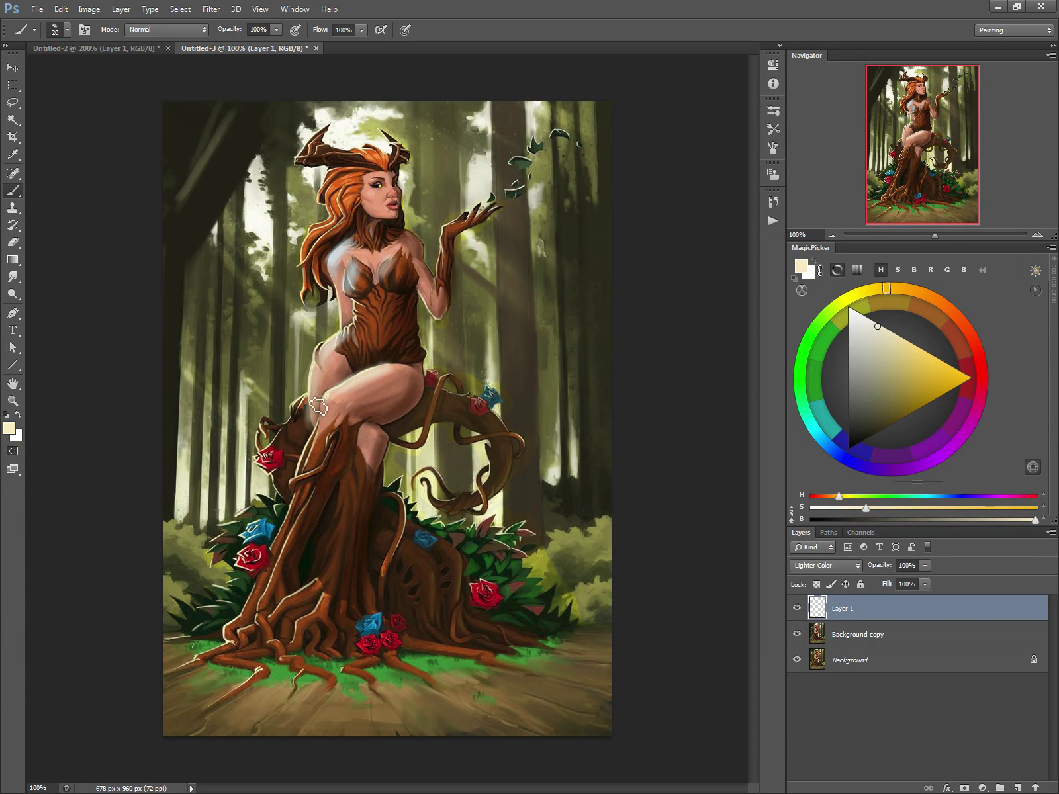
mouse_move(359, 305)
left_mouse_down()
mouse_move(356, 331)
mouse_move(335, 348)
left_mouse_up()
left_click_drag(359, 271, 354, 299)
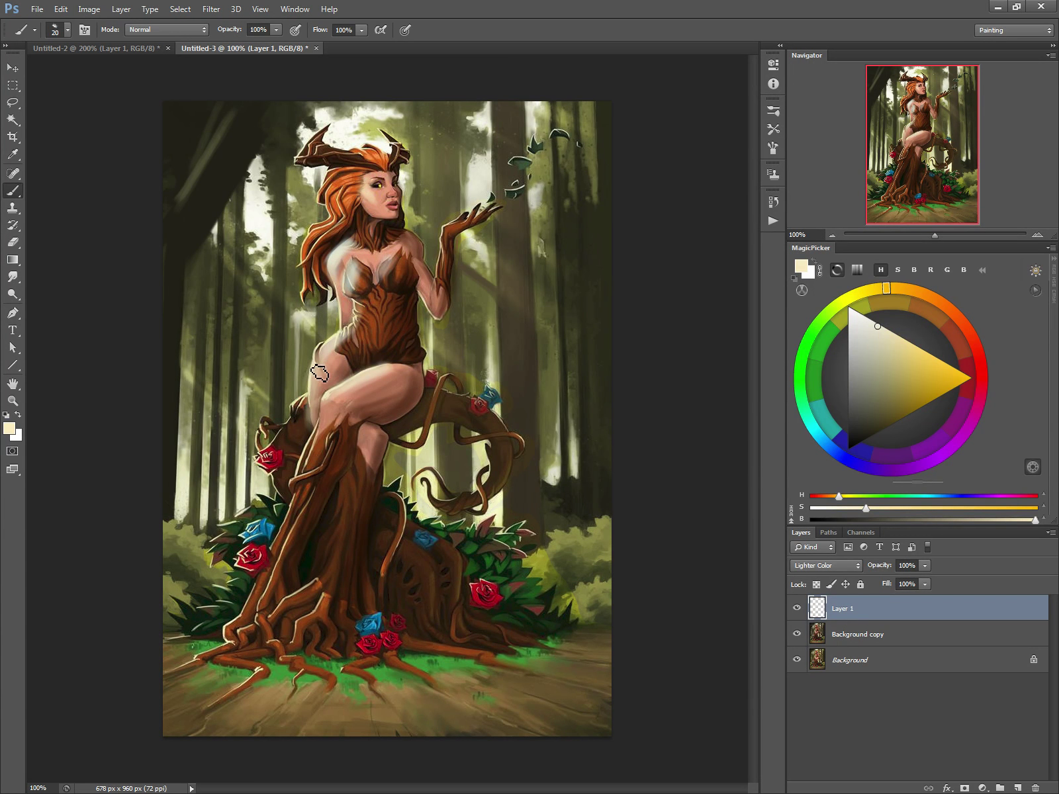
Step: Erase excess highlights from the shoulder and hip with an Eraser enlarged to 40 px, then merge the layer into Background copy
key("e")
key("bracketright")
key("bracketright")
key("bracketright")
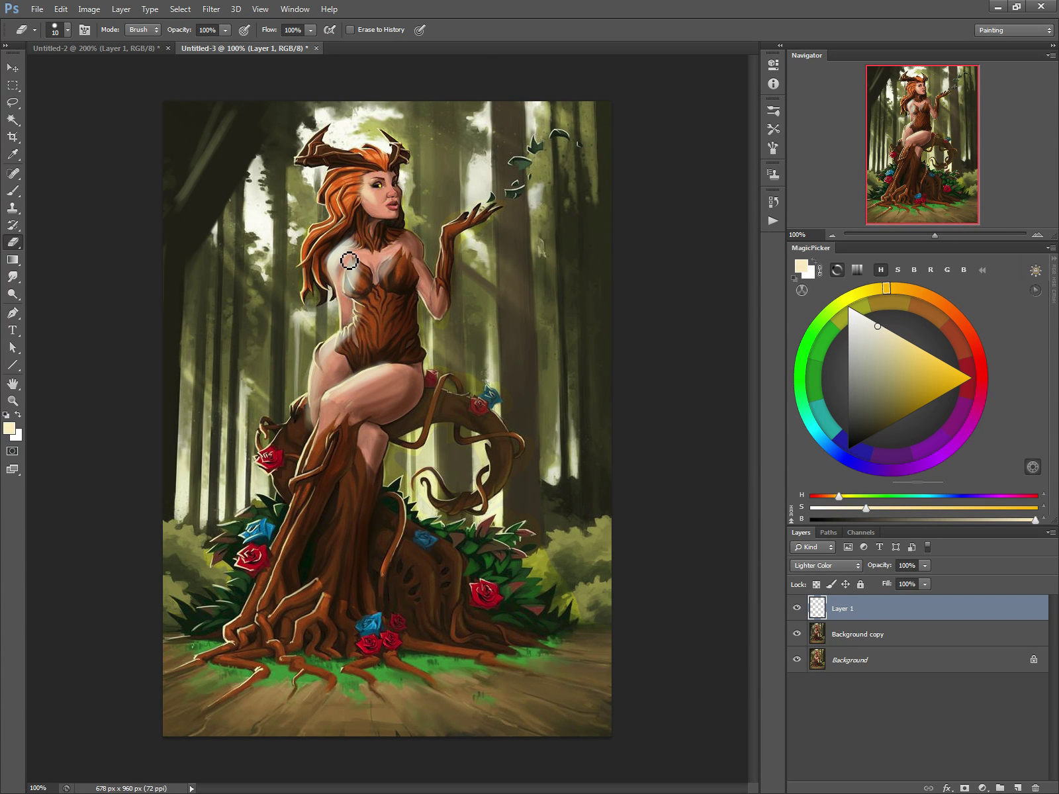
left_click_drag(340, 243, 337, 302)
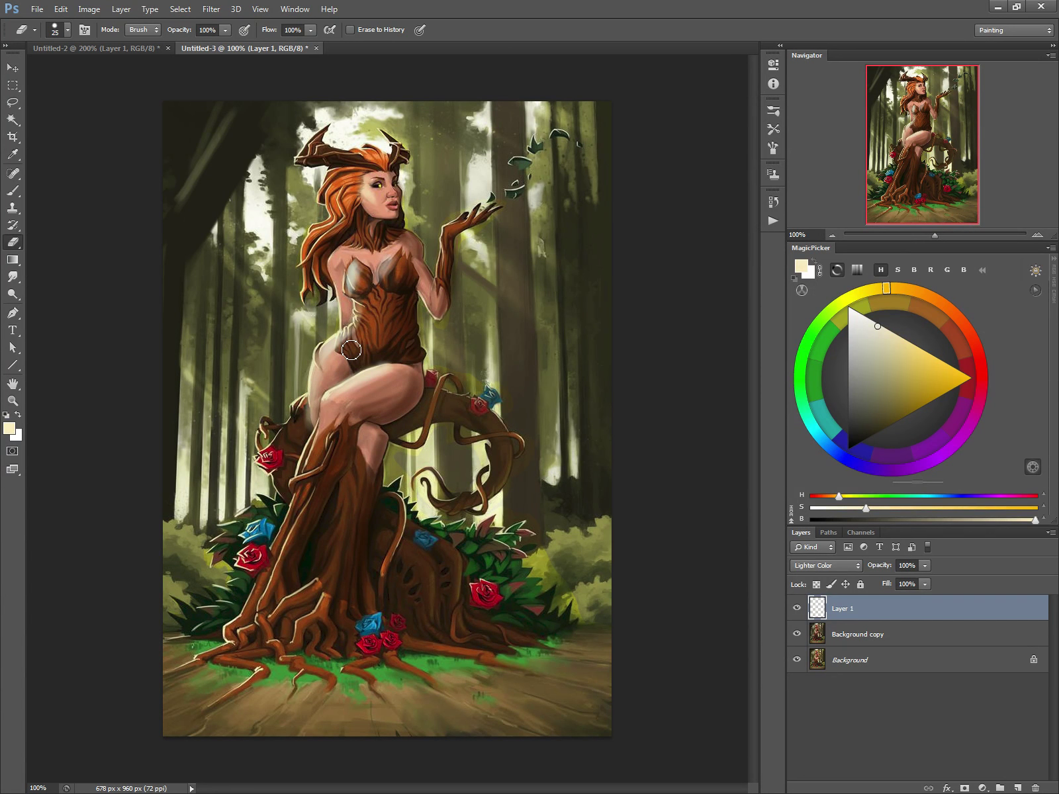
key("bracketright")
key("bracketright")
key("ctrl+e")
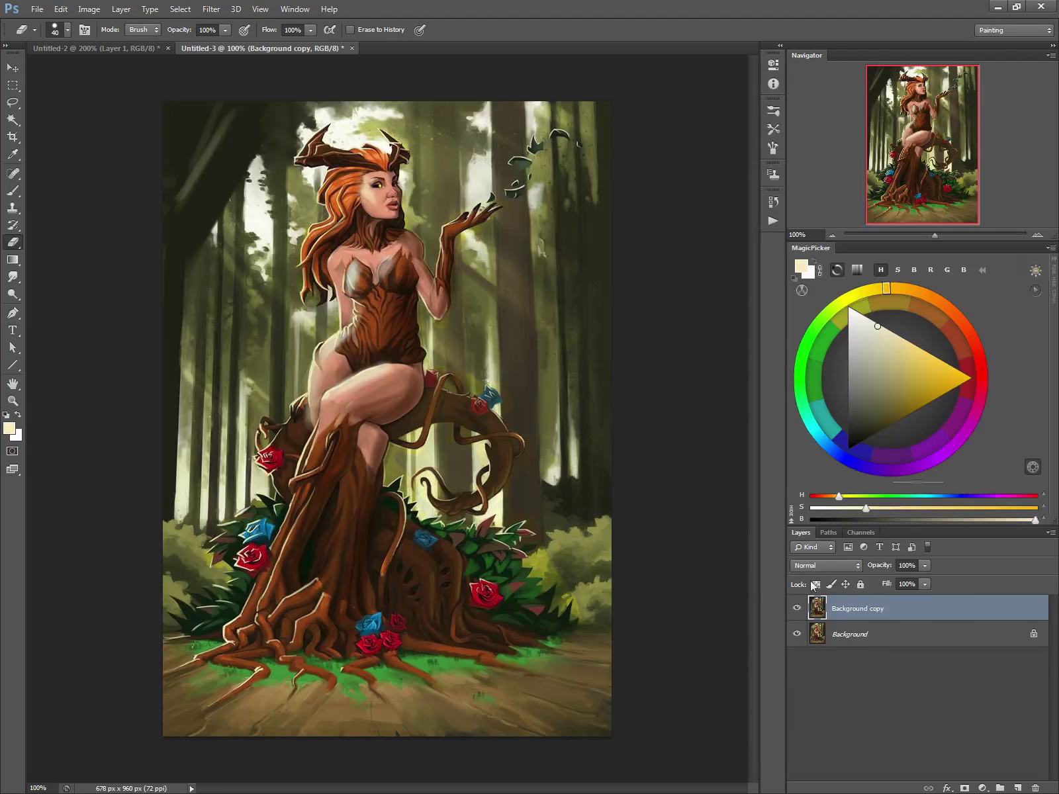
Step: Add a new layer in Multiply mode above Background copy
left_click(797, 564)
left_click(460, 409)
key("ctrl+shift+n")
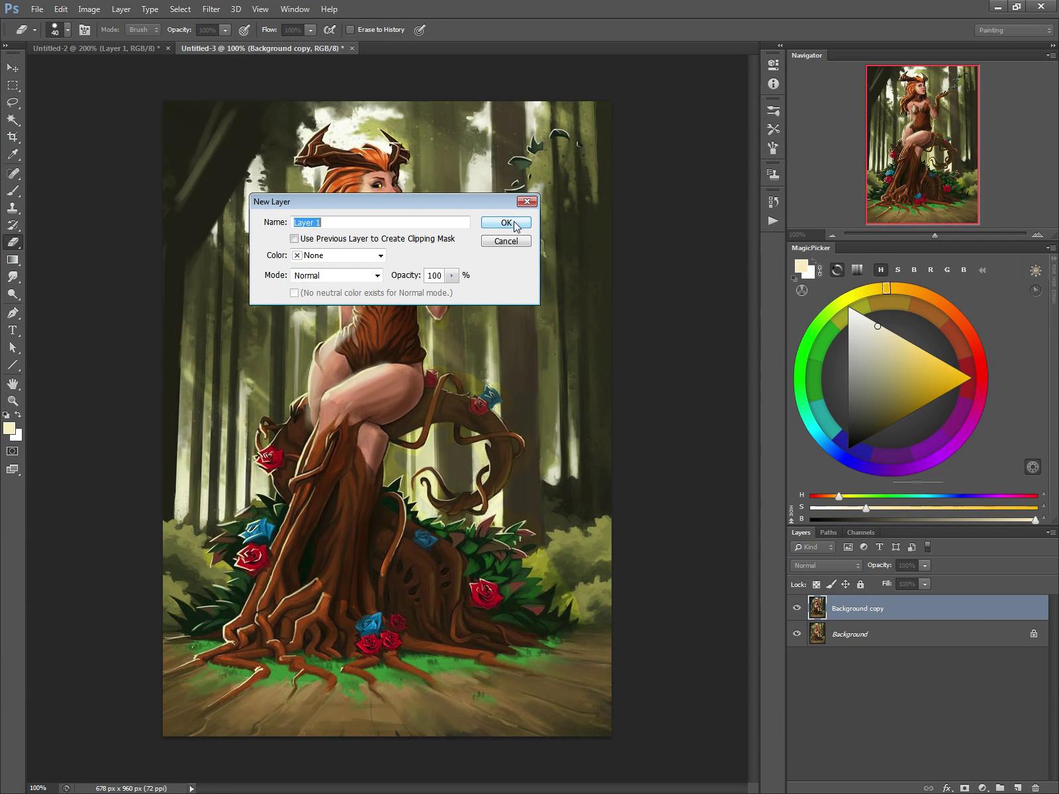
left_click(319, 274)
left_click(310, 331)
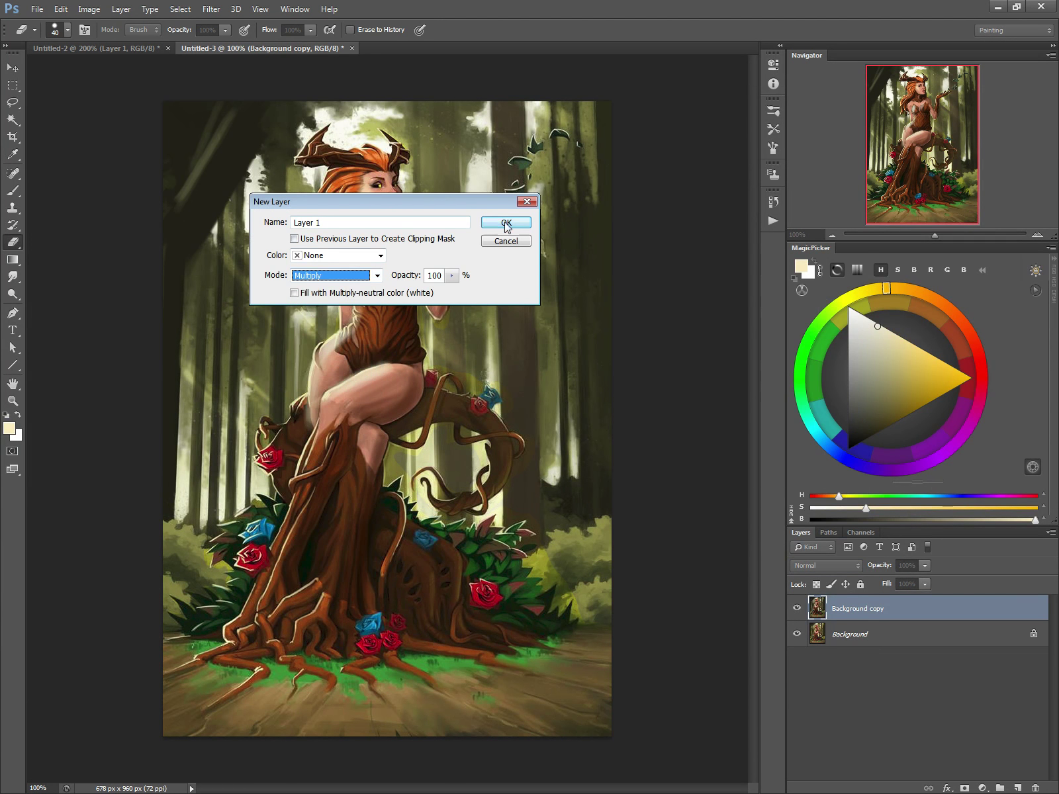
left_click(504, 223)
Step: Sample a dark brown and darken the stump, foliage and red rose on the right with an 80 px brush
key("bracketleft")
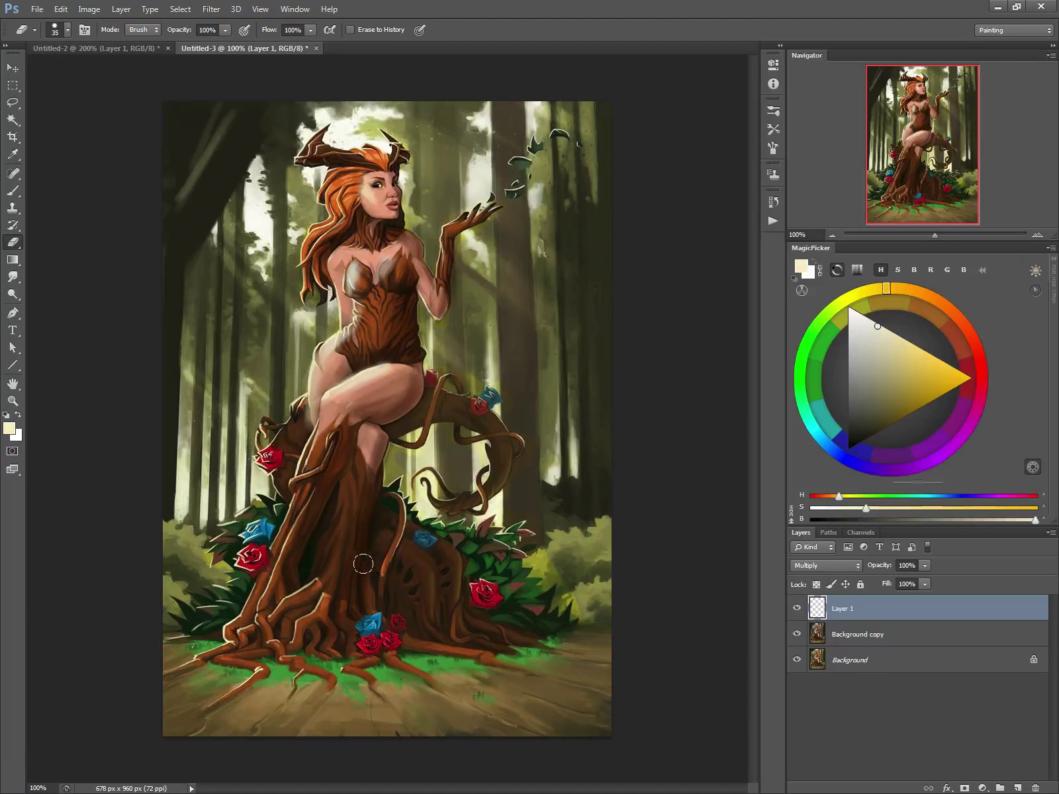
key("bracketleft")
key("bracketleft")
key("alt")
key("b")
left_click(494, 456, "alt")
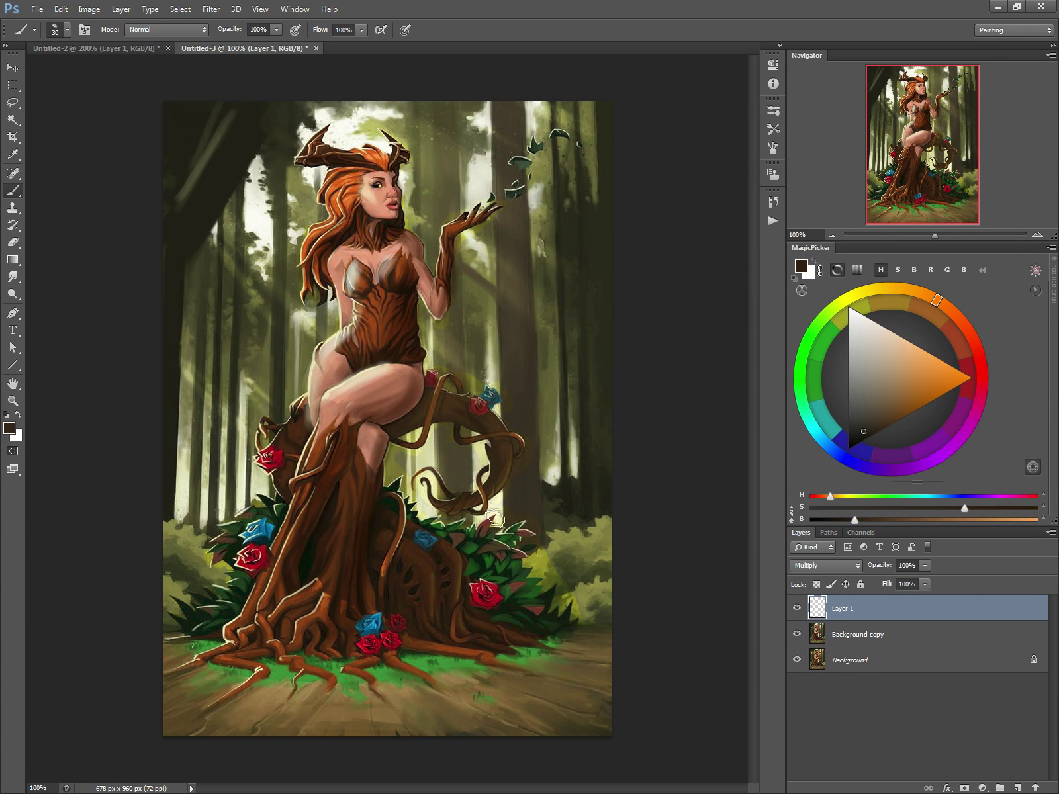
key("bracketright")
key("bracketright")
key("bracketright")
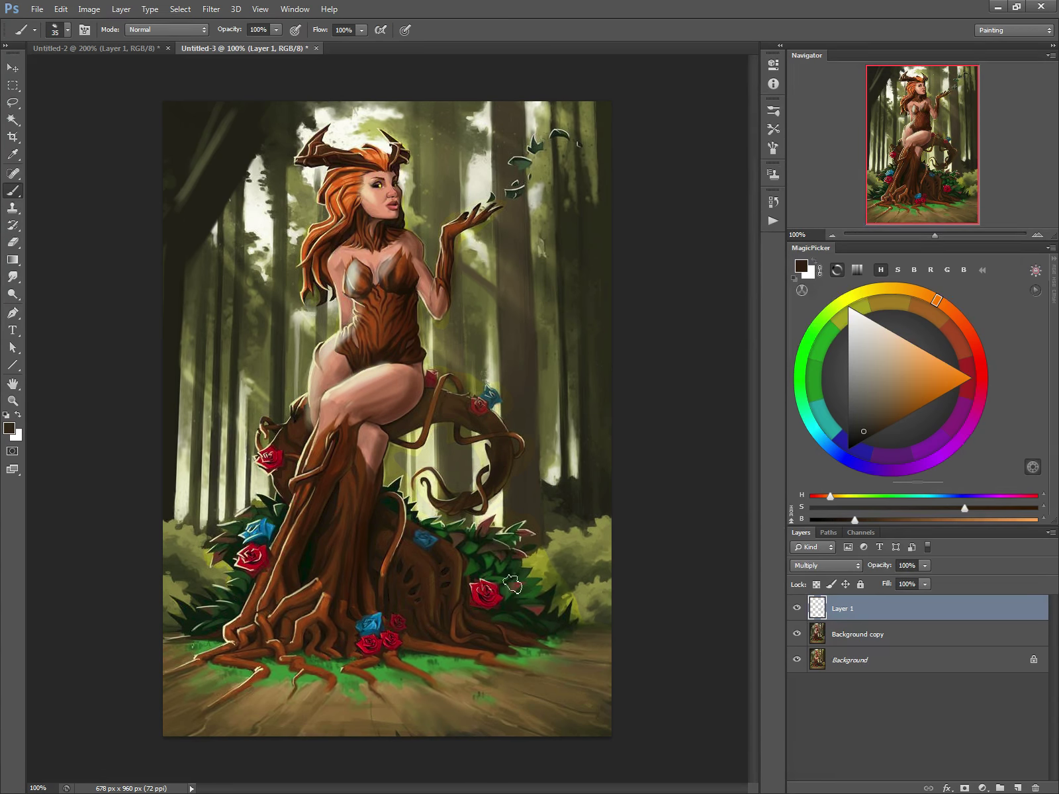
mouse_move(472, 544)
left_mouse_down()
mouse_move(524, 594)
mouse_move(565, 602)
mouse_move(549, 641)
mouse_move(461, 613)
mouse_move(424, 560)
mouse_move(412, 623)
left_mouse_up()
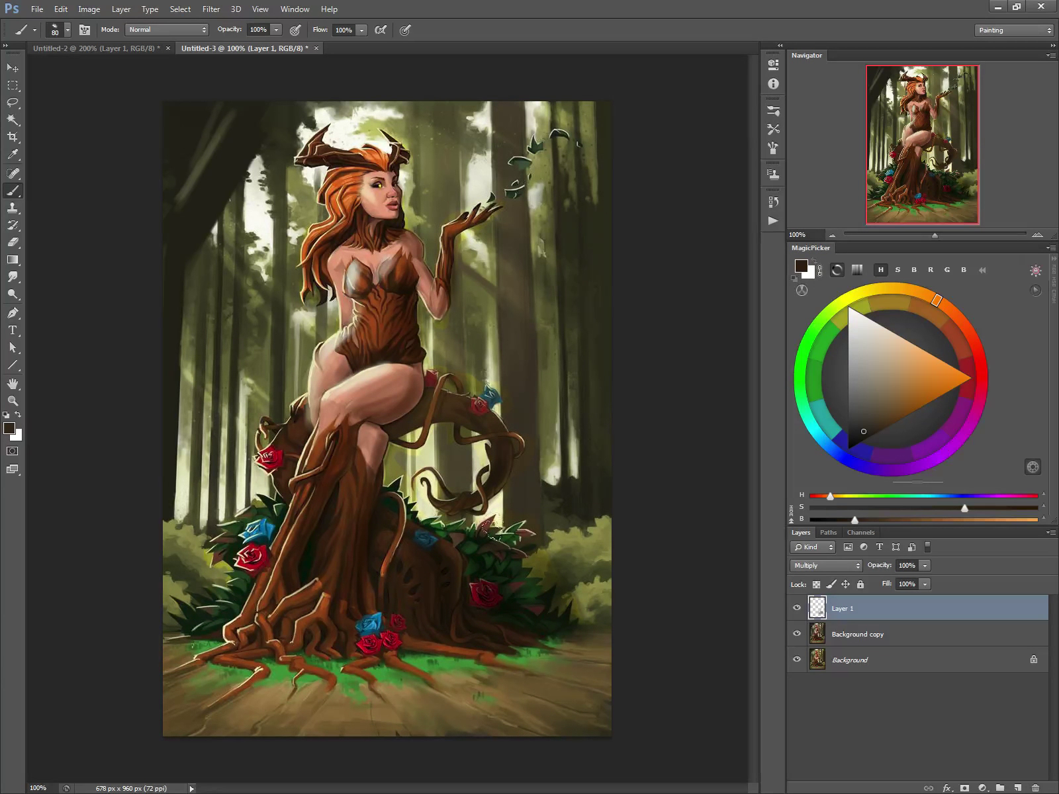
Step: Darken the background tree trunks on both sides of the figure with a 50 px brush
left_click_drag(526, 487, 510, 137)
left_click_drag(518, 185, 530, 483)
mouse_move(568, 135)
left_mouse_down()
mouse_move(576, 355)
mouse_move(596, 432)
mouse_move(595, 307)
left_mouse_up()
left_click_drag(278, 158, 272, 414)
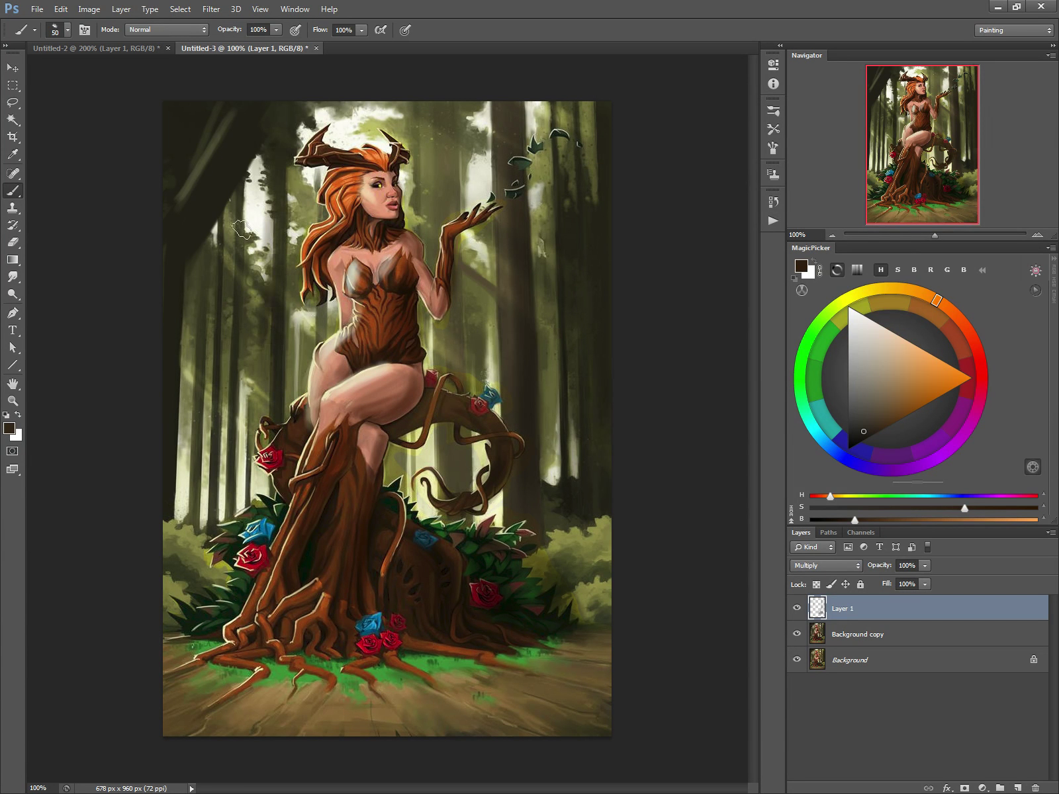
left_click_drag(239, 159, 224, 347)
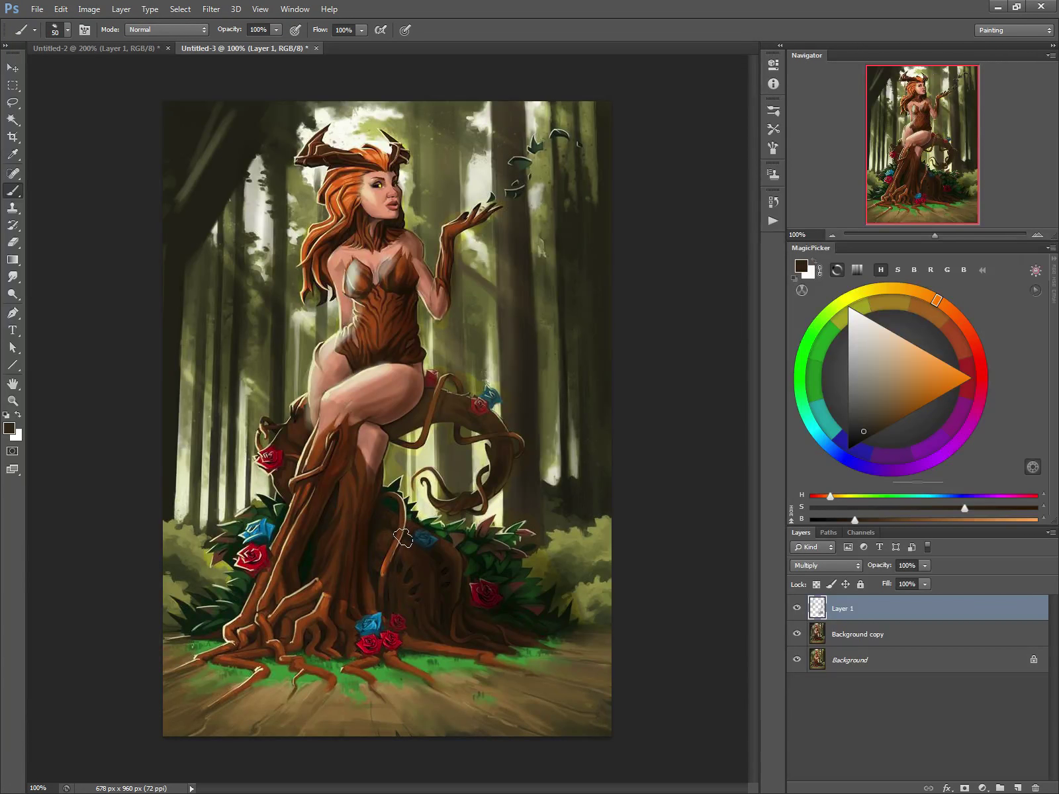
Step: Paint a dark curved branch rising from the arched root behind the hip and merge the layer into Background copy
left_click(293, 433, "alt")
mouse_move(287, 431)
left_mouse_down()
mouse_move(276, 413)
mouse_move(302, 359)
mouse_move(293, 384)
left_mouse_up()
key("[")
key("[")
key("[")
key("[")
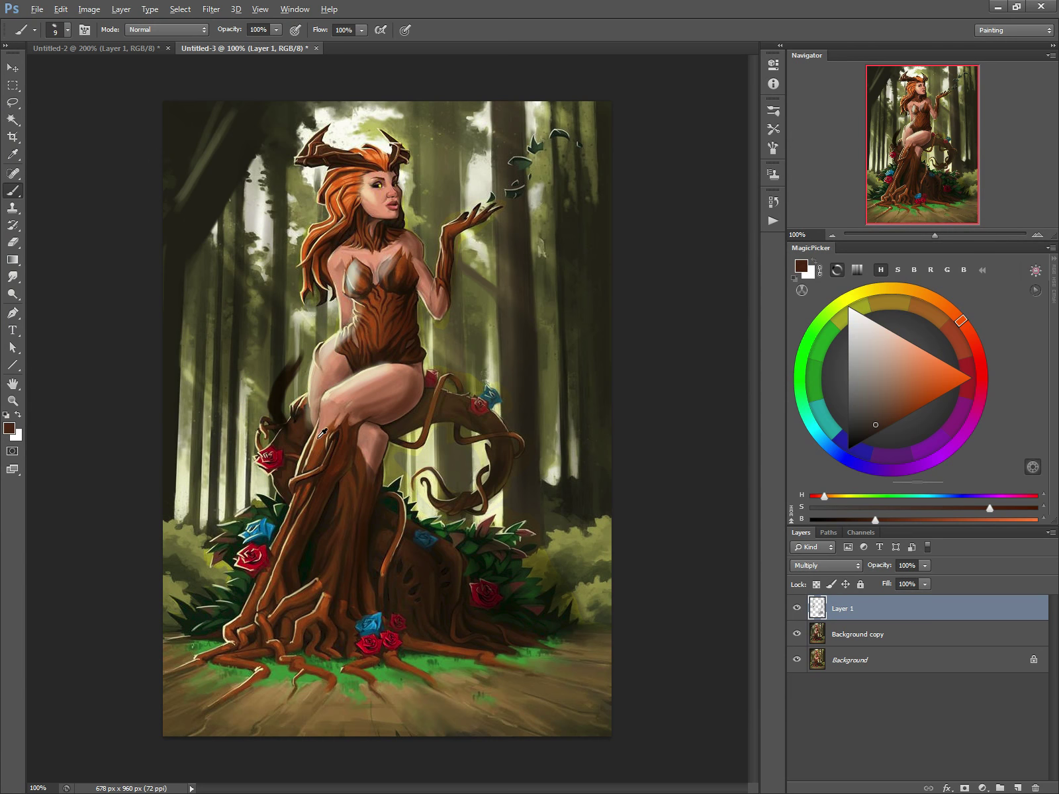
left_click(321, 437, "alt")
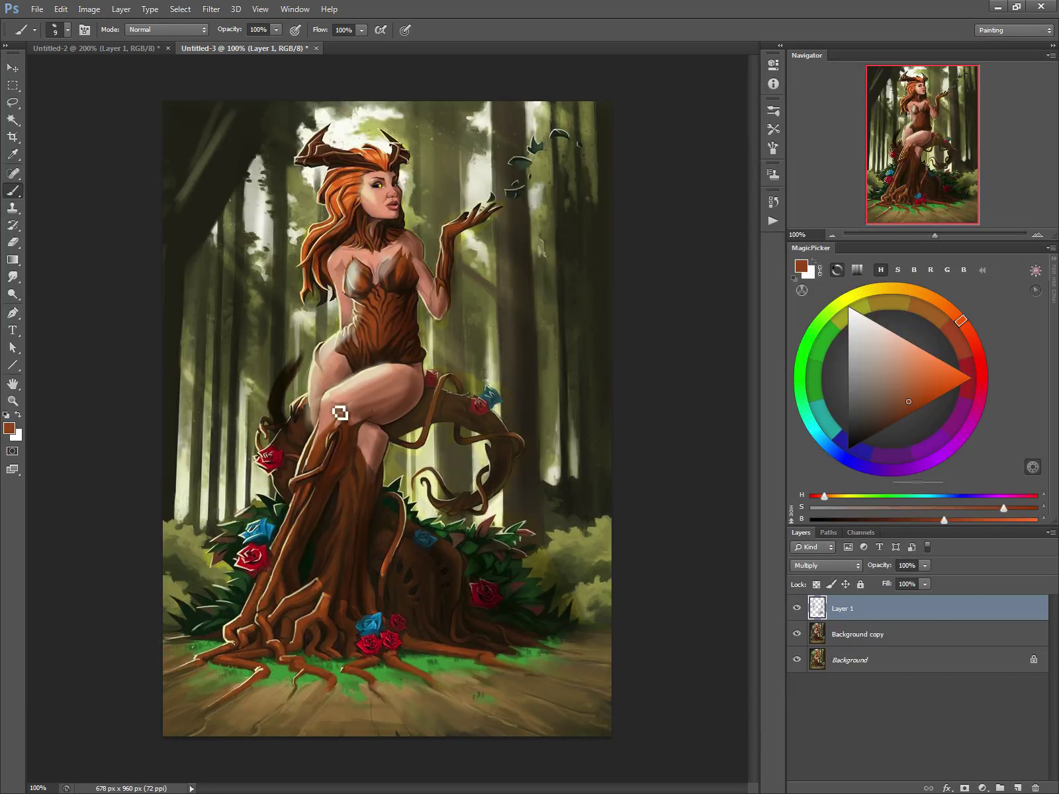
key("ctrl+e")
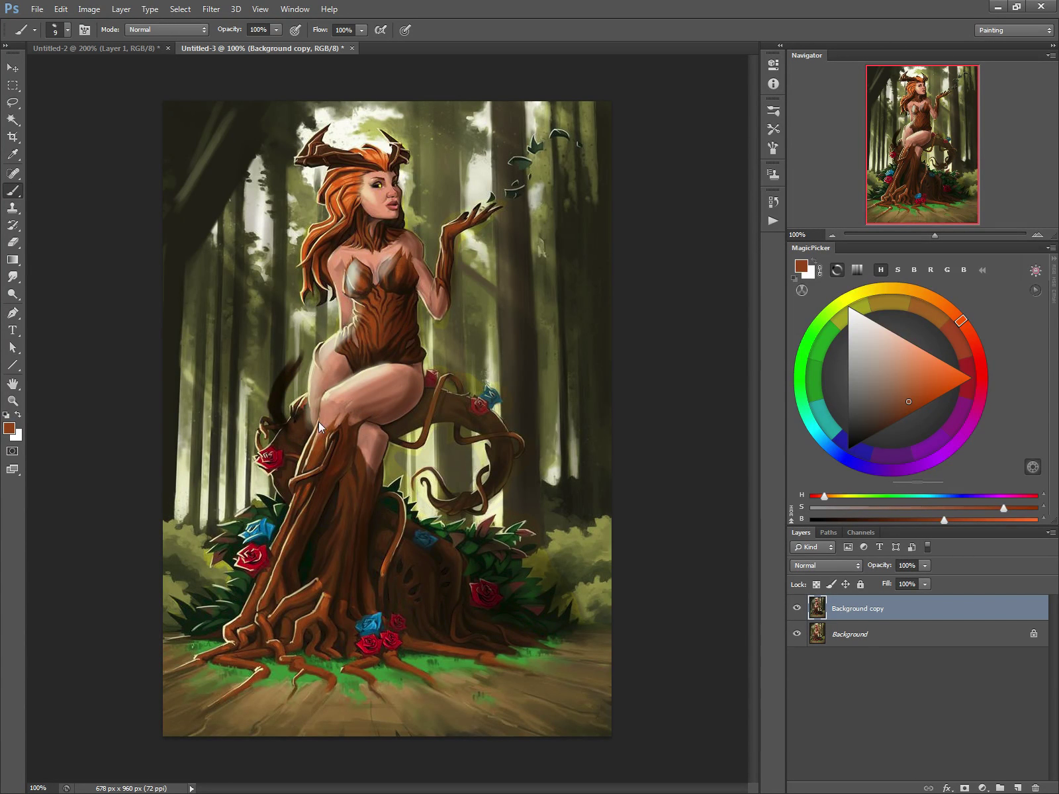
Step: Add a new layer and paint the curved branch reddish brown, sampled from the bodice, with a 20 px brush
key("ctrl+shift+n")
key("Return")
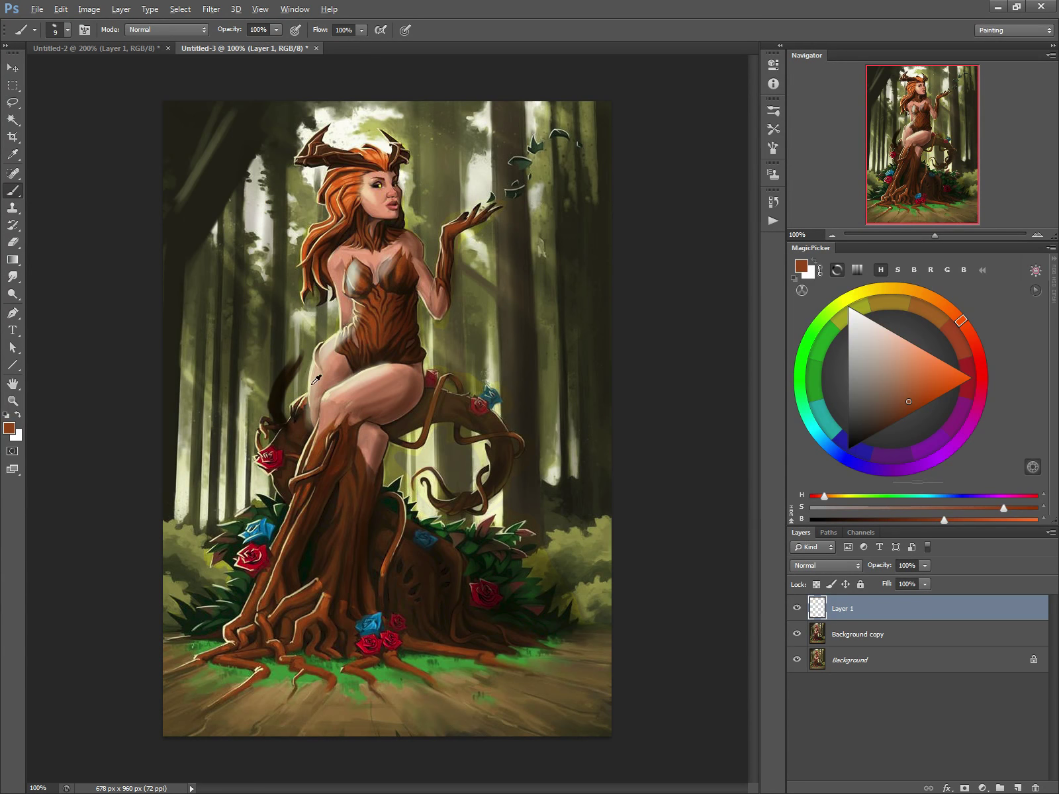
left_click(368, 320, "alt")
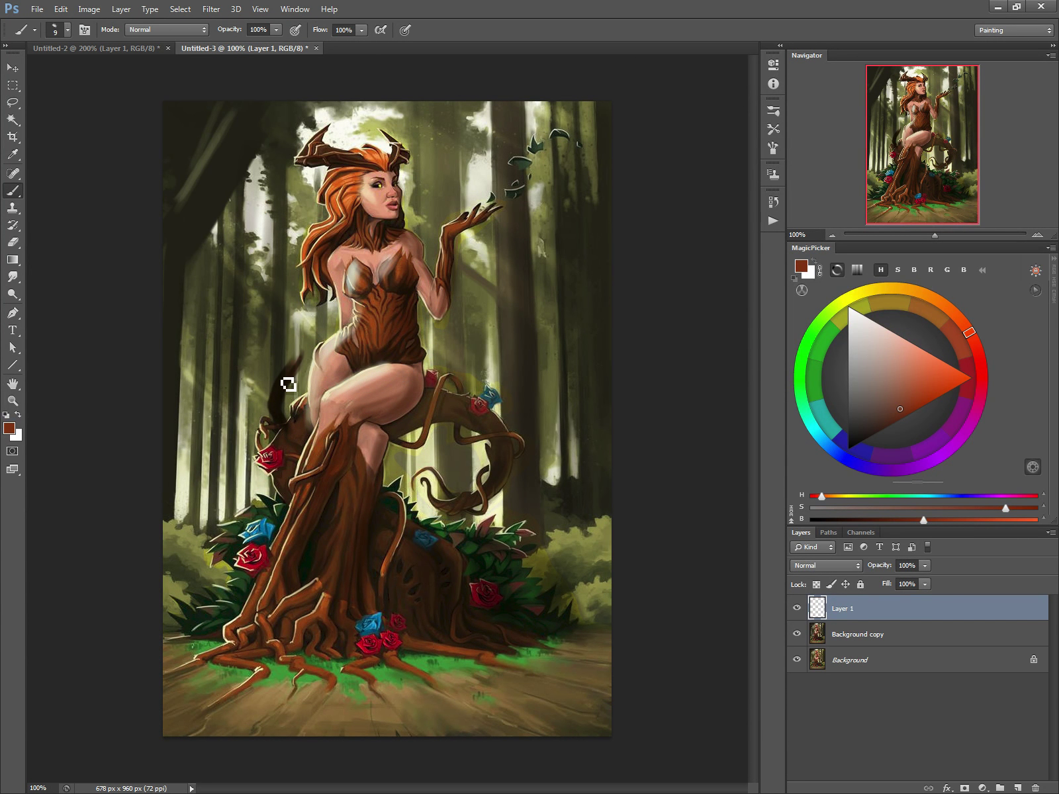
key("bracketright")
key("bracketright")
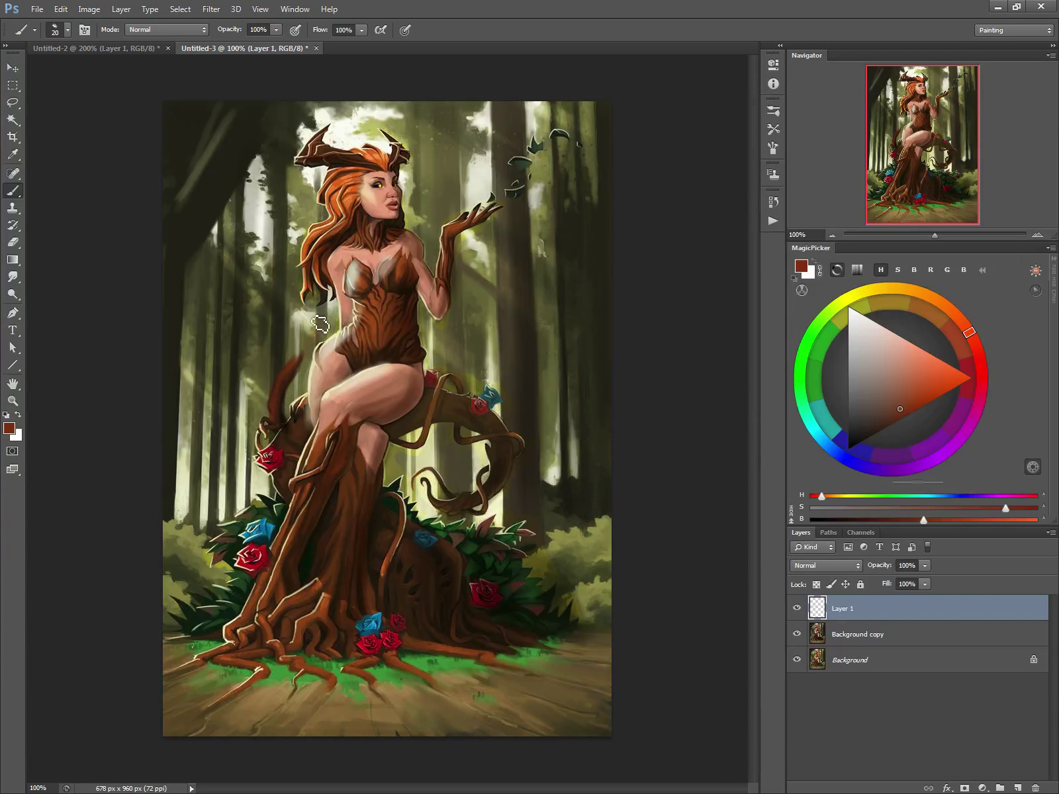
Step: Extend the reddish brown curved branch upward beside the hip, and sample an olive brown from the forest background
left_click_drag(302, 368, 309, 331)
key("bracketleft")
left_click(445, 334, "alt")
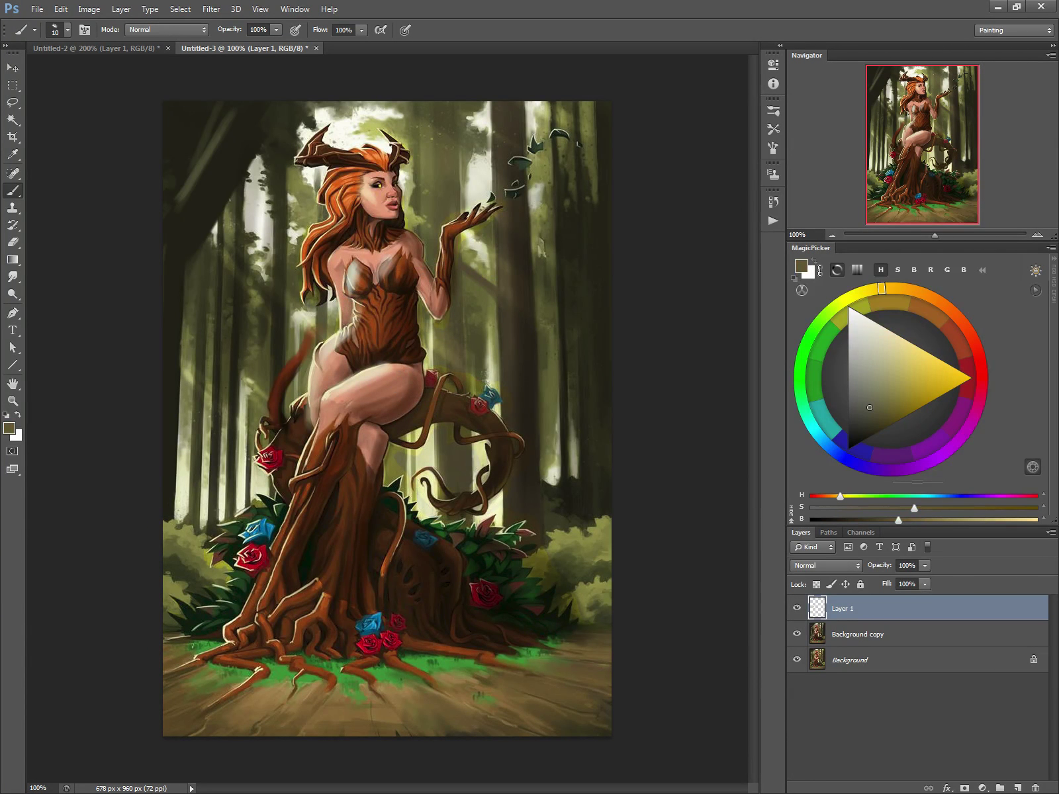
Step: Sample a near-black from the shaded roots and paint dark foreground strokes in the painting's lower right corner on Layer 1 with a 45 px brush
key("bracketright")
key("bracketright")
key("bracketleft")
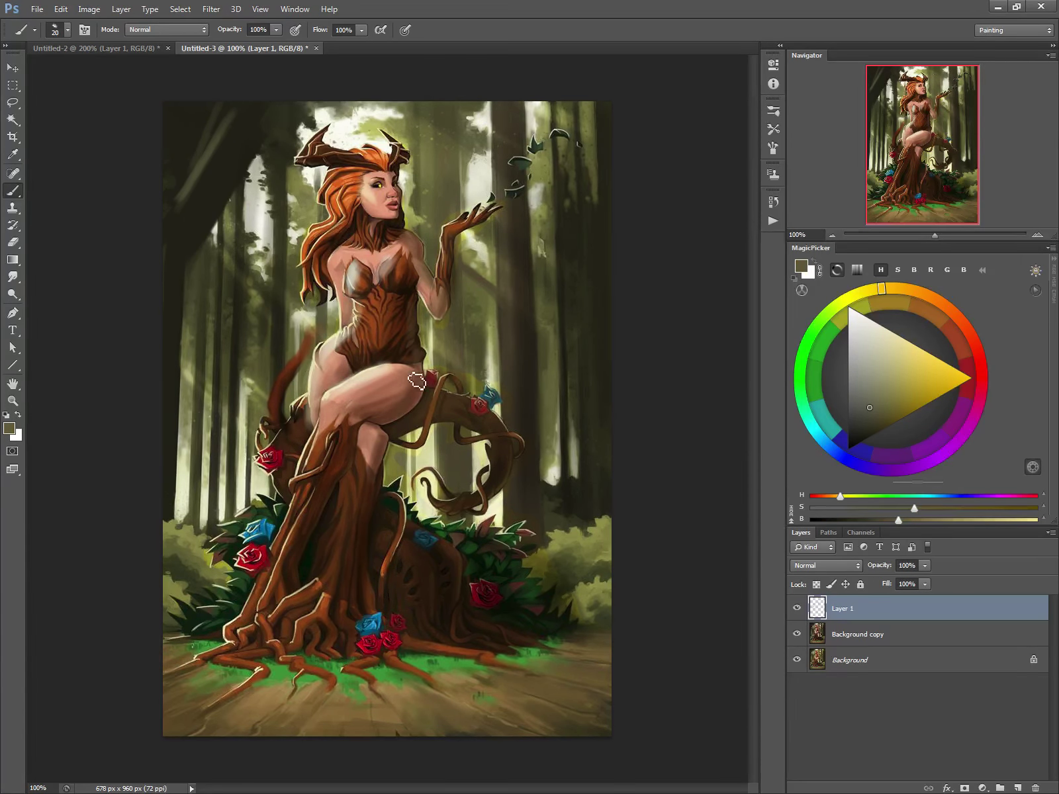
key("bracketright")
key("alt+bracketleft")
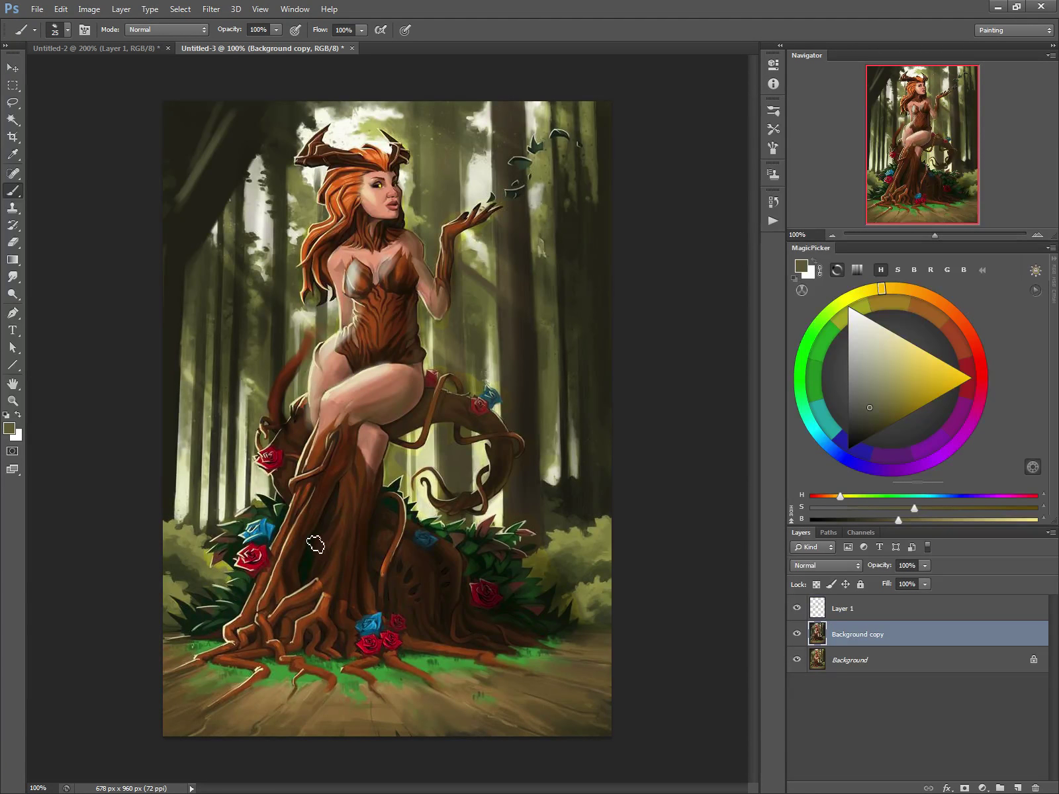
left_click(316, 546, "alt")
key("bracketright")
key("bracketright")
key("bracketright")
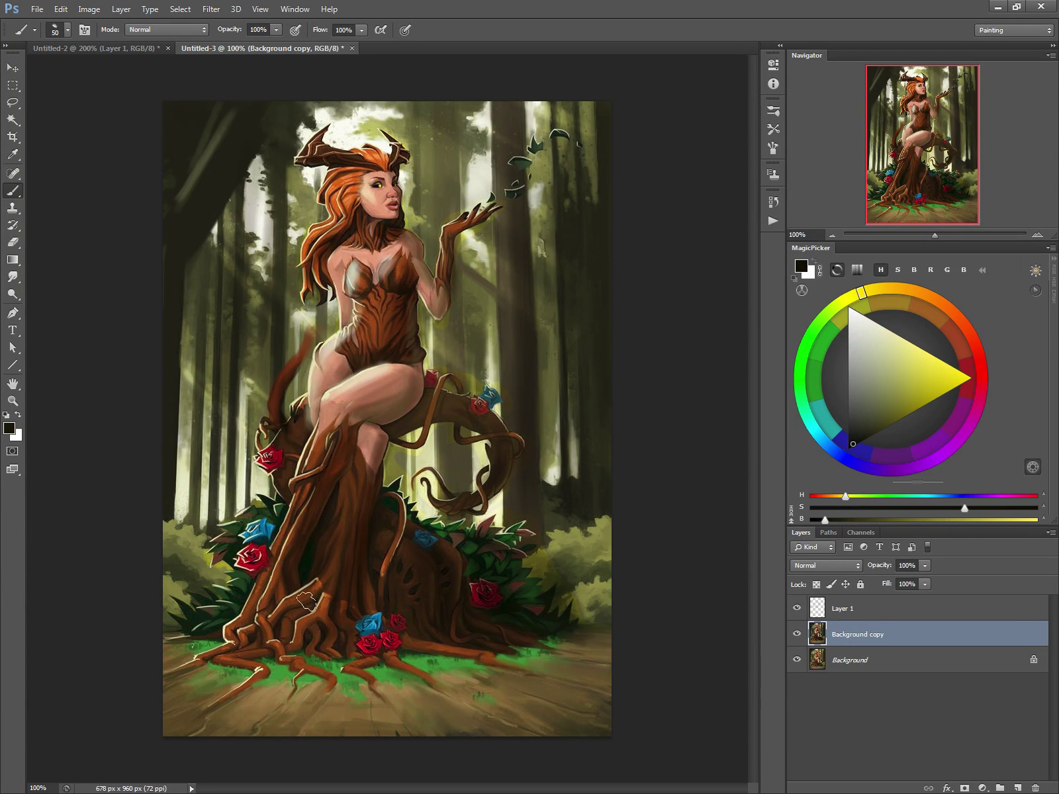
left_click(812, 607)
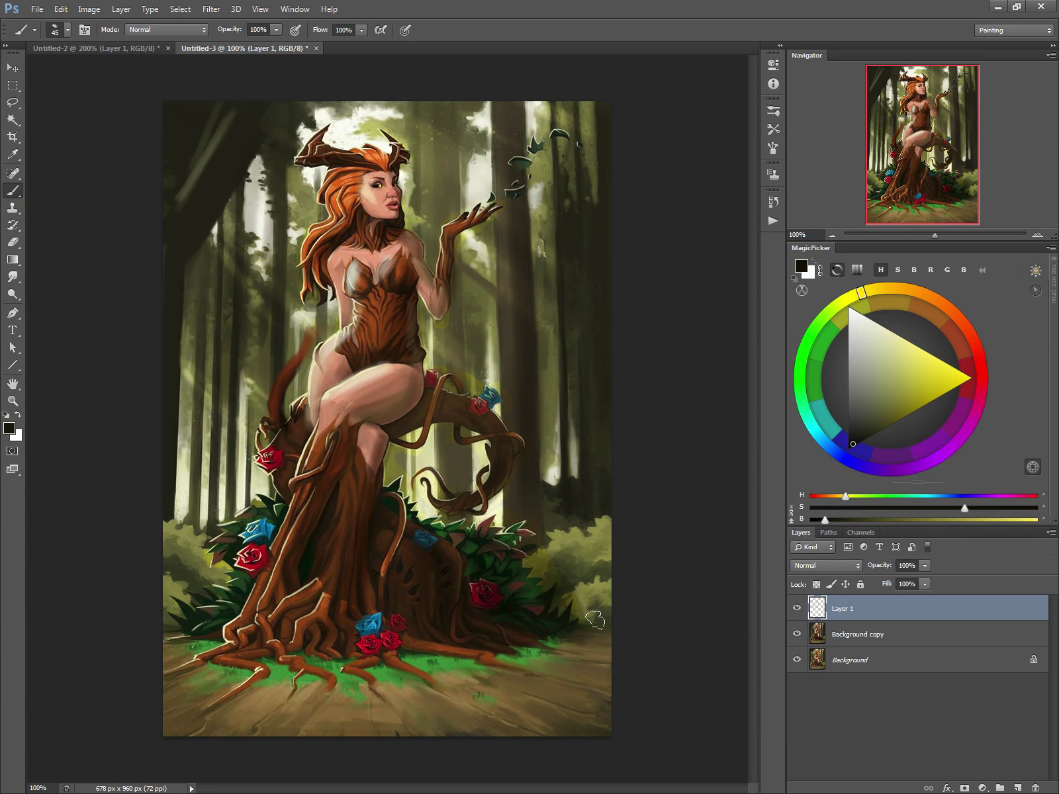
mouse_move(596, 619)
left_mouse_down()
mouse_move(601, 633)
mouse_move(558, 742)
mouse_move(584, 593)
mouse_move(522, 586)
mouse_move(549, 573)
mouse_move(528, 588)
left_mouse_up()
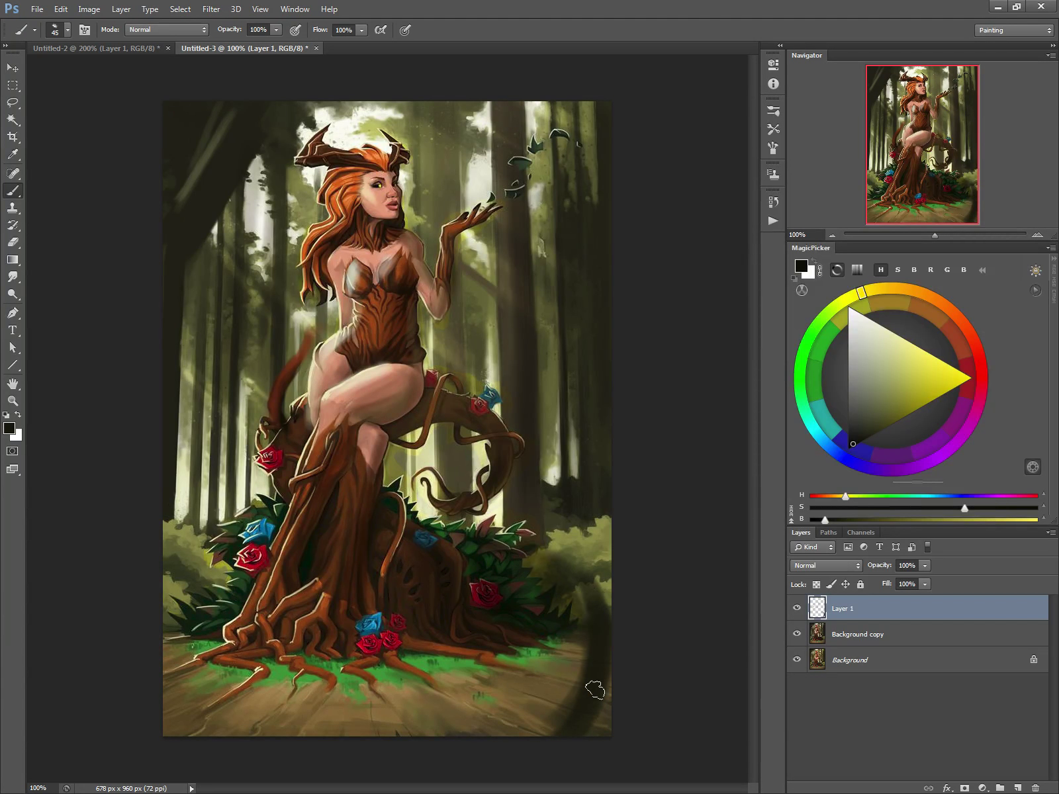
mouse_move(595, 690)
left_mouse_down()
mouse_move(567, 704)
mouse_move(556, 626)
mouse_move(577, 690)
left_mouse_up()
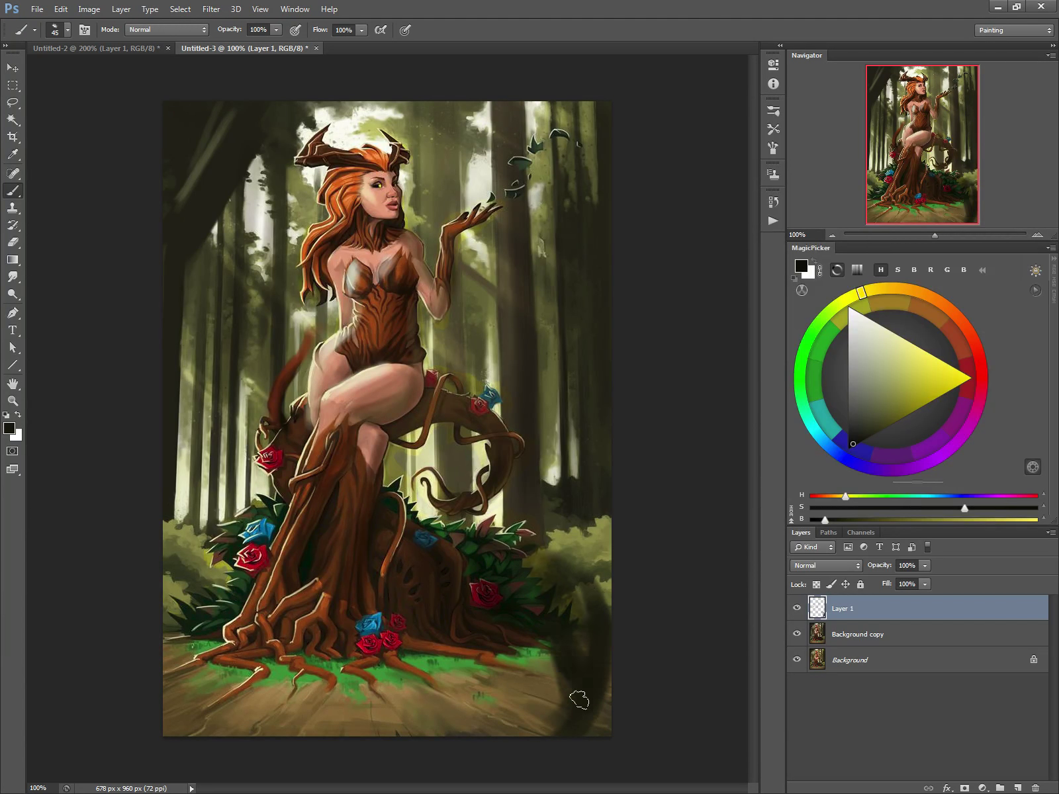
Step: Paint a dark curved foreground branch up the painting's lower left side, narrowing the brush to 30 px for its upper part
mouse_move(255, 732)
left_mouse_down()
mouse_move(209, 586)
mouse_move(218, 641)
left_mouse_up()
key("bracketleft")
key("bracketleft")
key("bracketleft")
key("bracketleft")
mouse_move(206, 563)
left_mouse_down()
mouse_move(220, 437)
mouse_move(193, 509)
left_mouse_up()
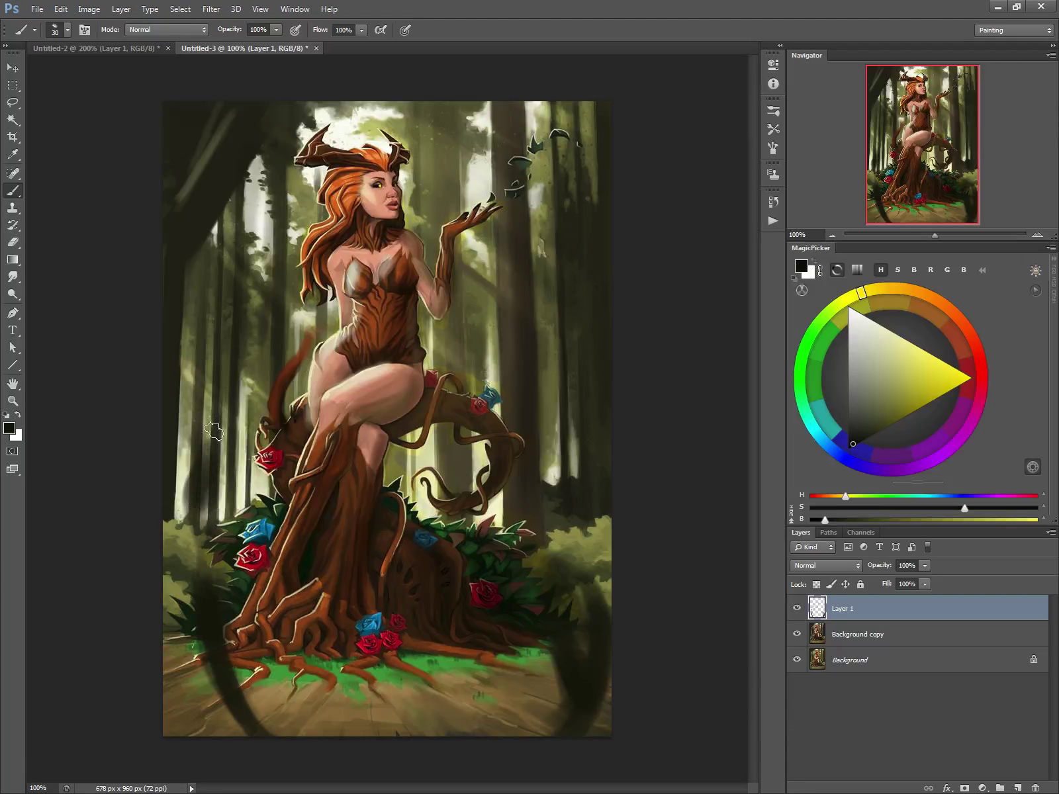
mouse_move(225, 437)
left_mouse_down()
mouse_move(188, 529)
mouse_move(198, 569)
left_mouse_up()
Step: Thicken the dark foreground mass along the painting's lower left edge with a 60 px brush
key("bracketright")
key("bracketright")
key("bracketright")
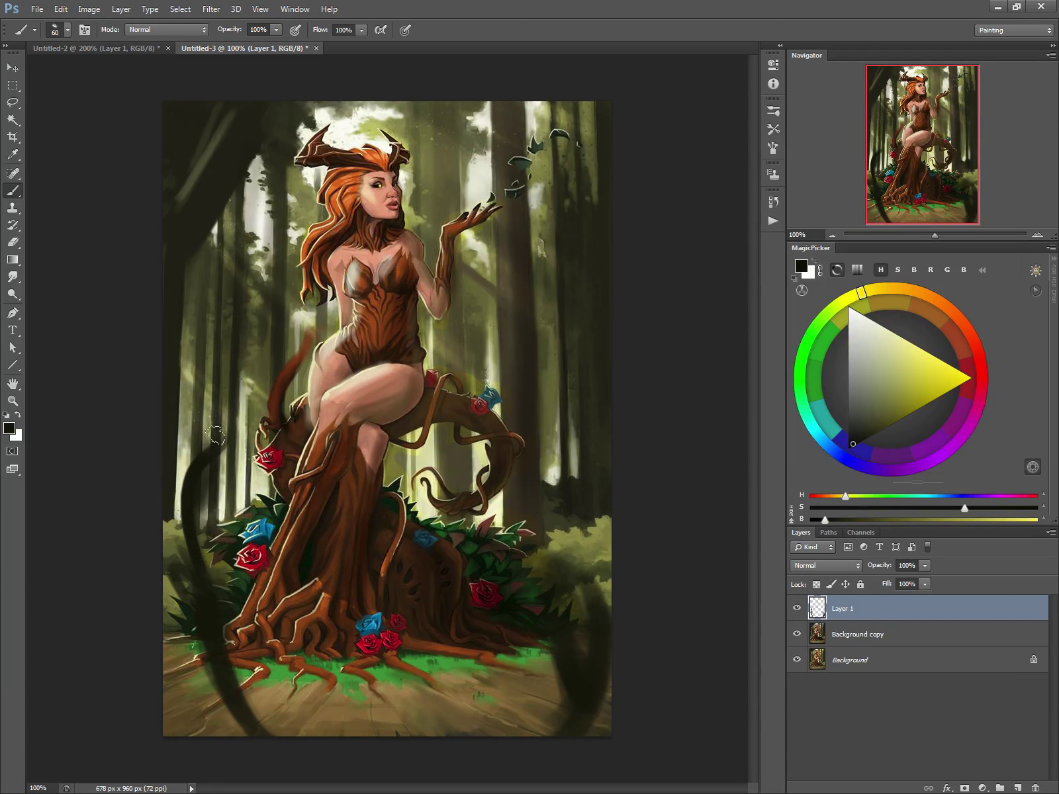
mouse_move(215, 435)
left_mouse_down()
mouse_move(192, 413)
mouse_move(170, 467)
mouse_move(167, 586)
mouse_move(210, 742)
left_mouse_up()
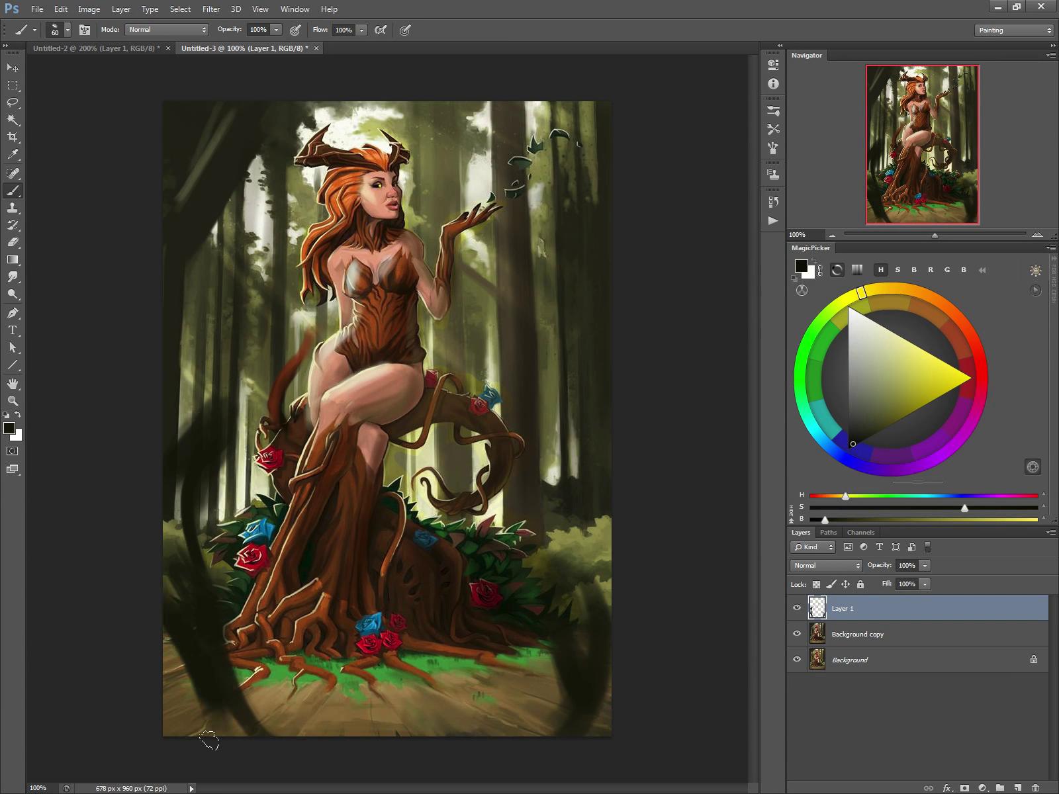
Step: Paint dark foreground strokes from the lower left corner across the painting's bottom edge with a 45 px brush
key("bracketleft")
key("bracketleft")
left_click_drag(179, 688, 203, 739)
mouse_move(556, 676)
left_mouse_down()
mouse_move(517, 732)
mouse_move(454, 683)
left_mouse_up()
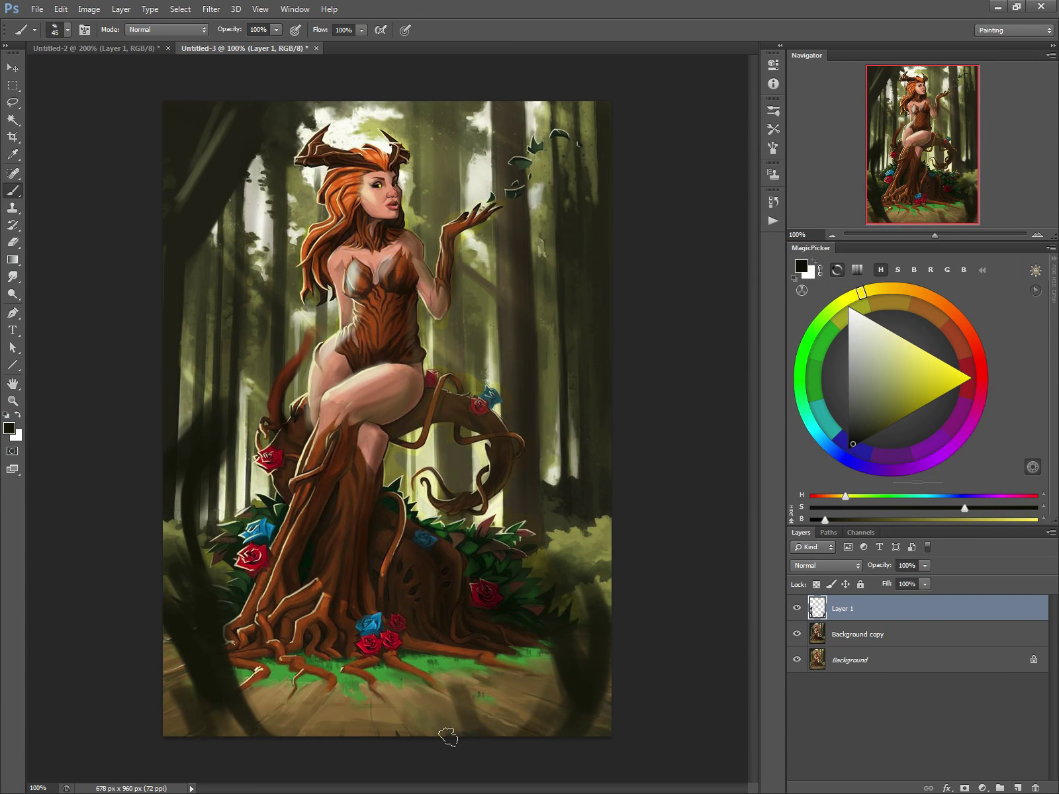
mouse_move(448, 738)
left_mouse_down()
mouse_move(378, 721)
mouse_move(447, 731)
mouse_move(349, 743)
mouse_move(303, 725)
mouse_move(271, 734)
mouse_move(261, 655)
mouse_move(266, 730)
mouse_move(290, 723)
mouse_move(311, 744)
left_mouse_up()
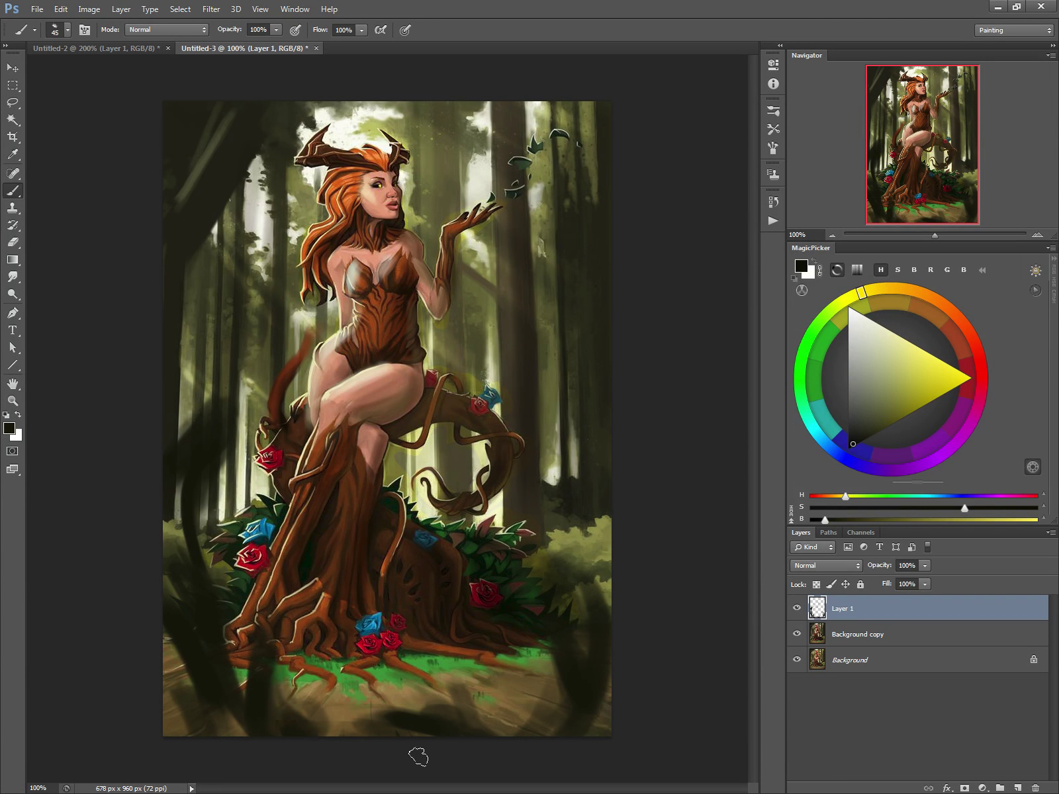